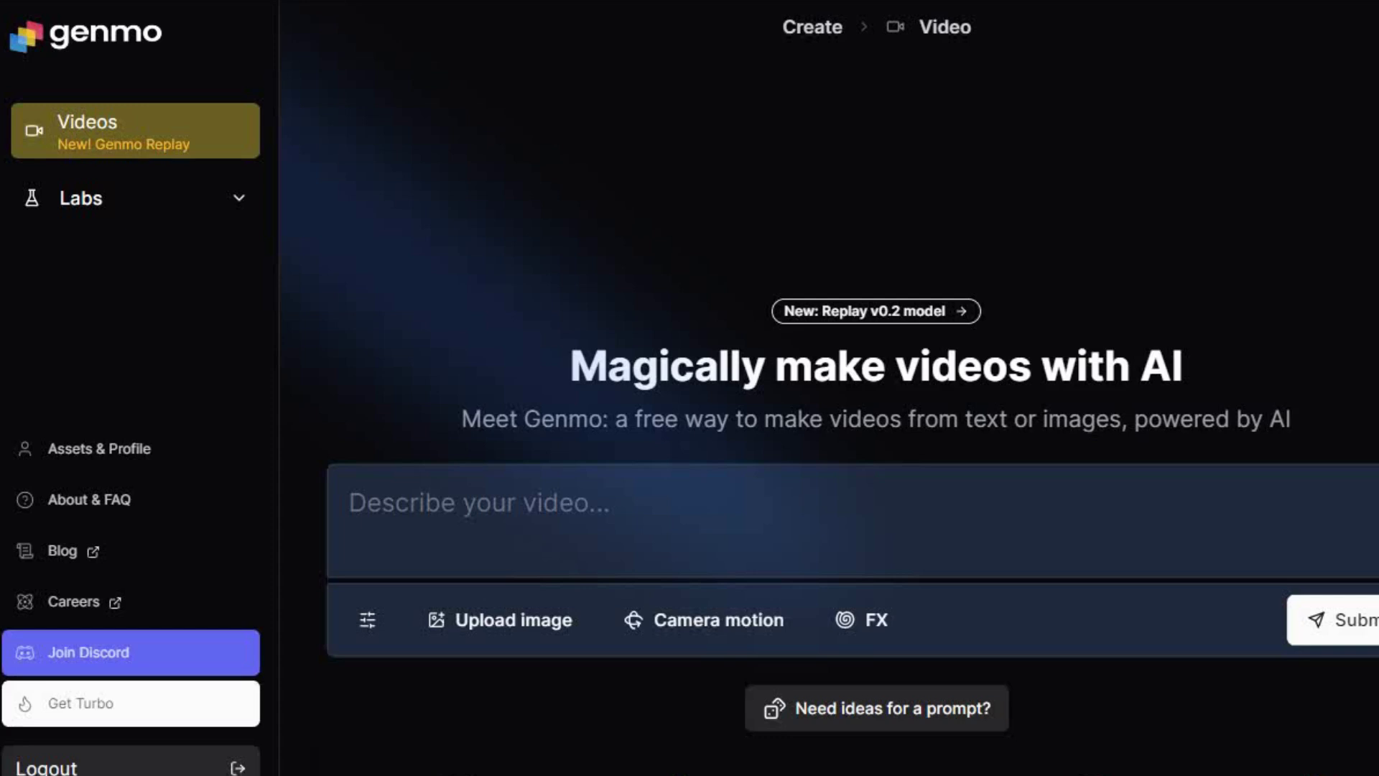
Open Genmo's Animate tool under Labs, set a landscape starting frame, and switch to image upload.
left_click(121, 209)
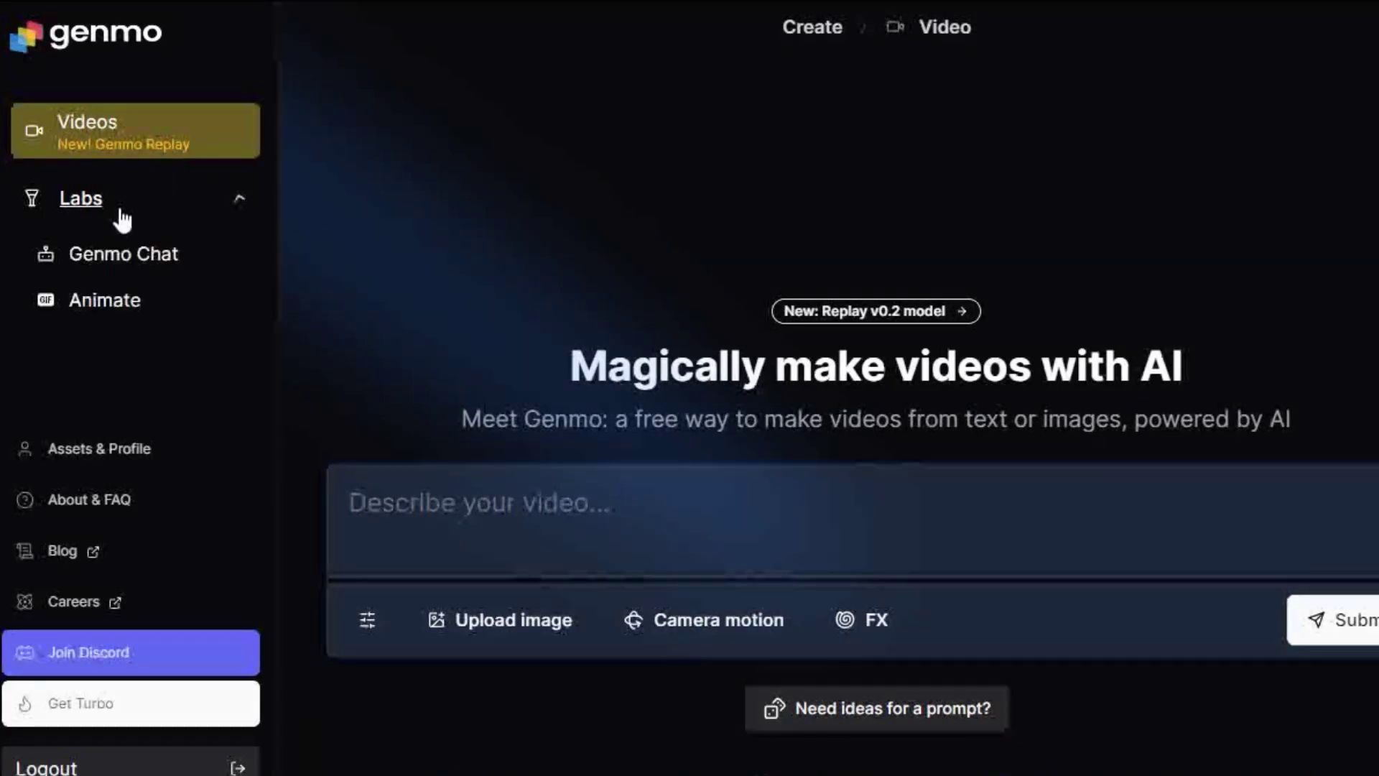
left_click(110, 316)
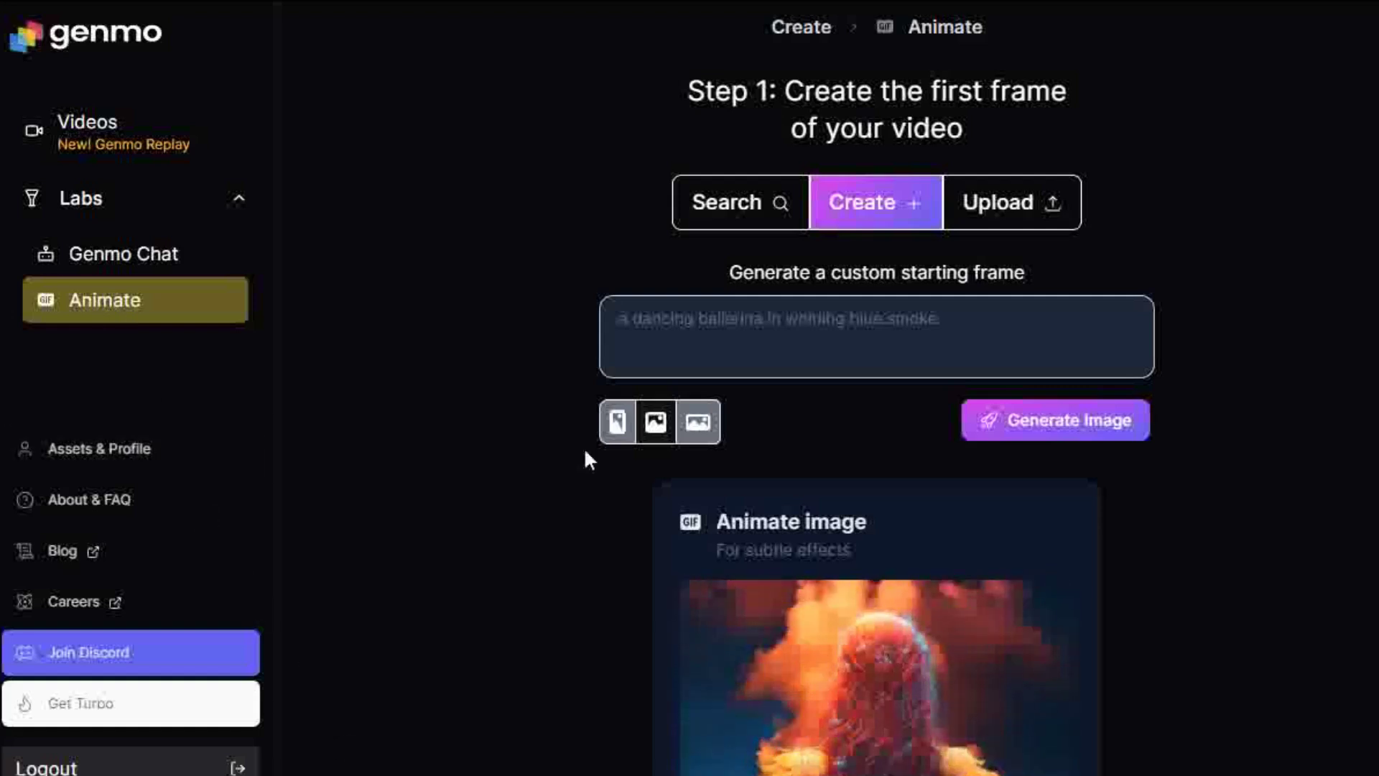
left_click(630, 431)
left_click(656, 428)
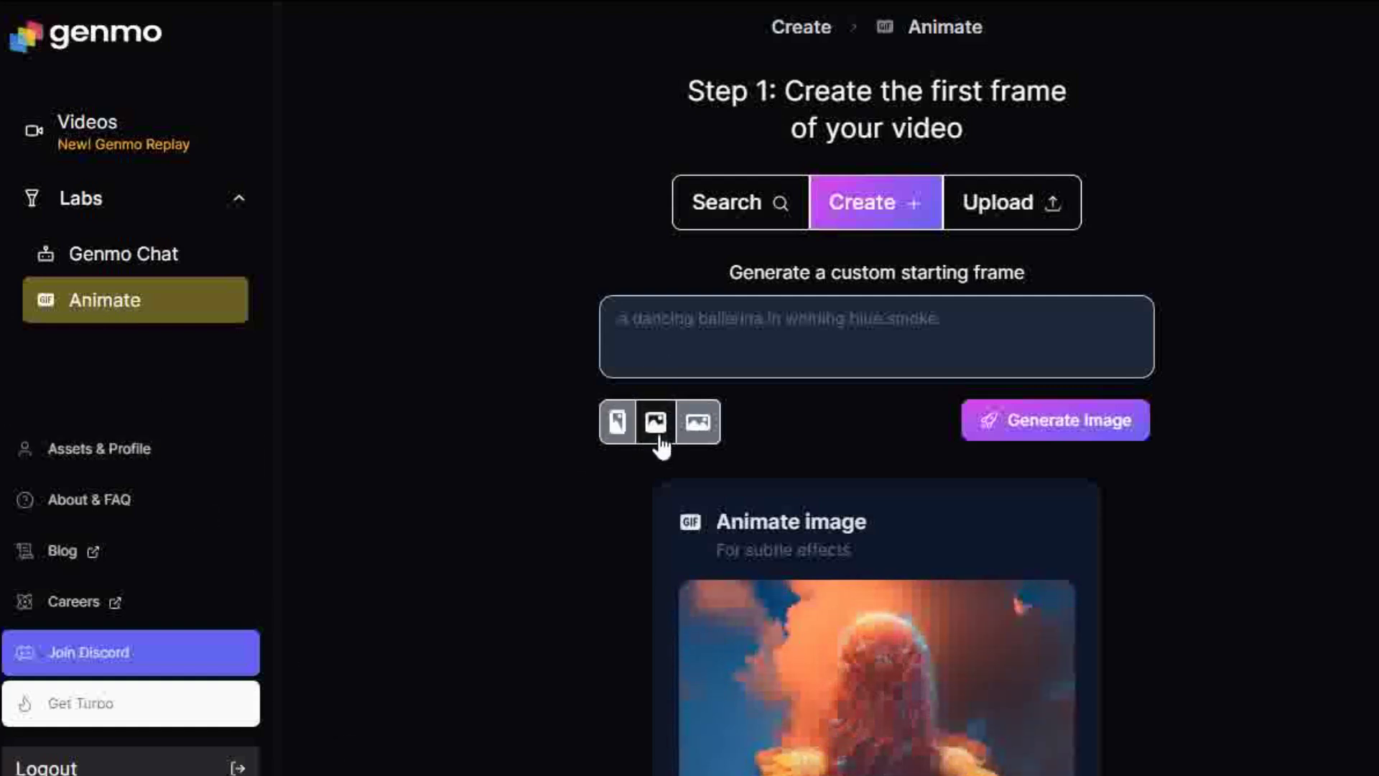
left_click(700, 427)
left_click(717, 337)
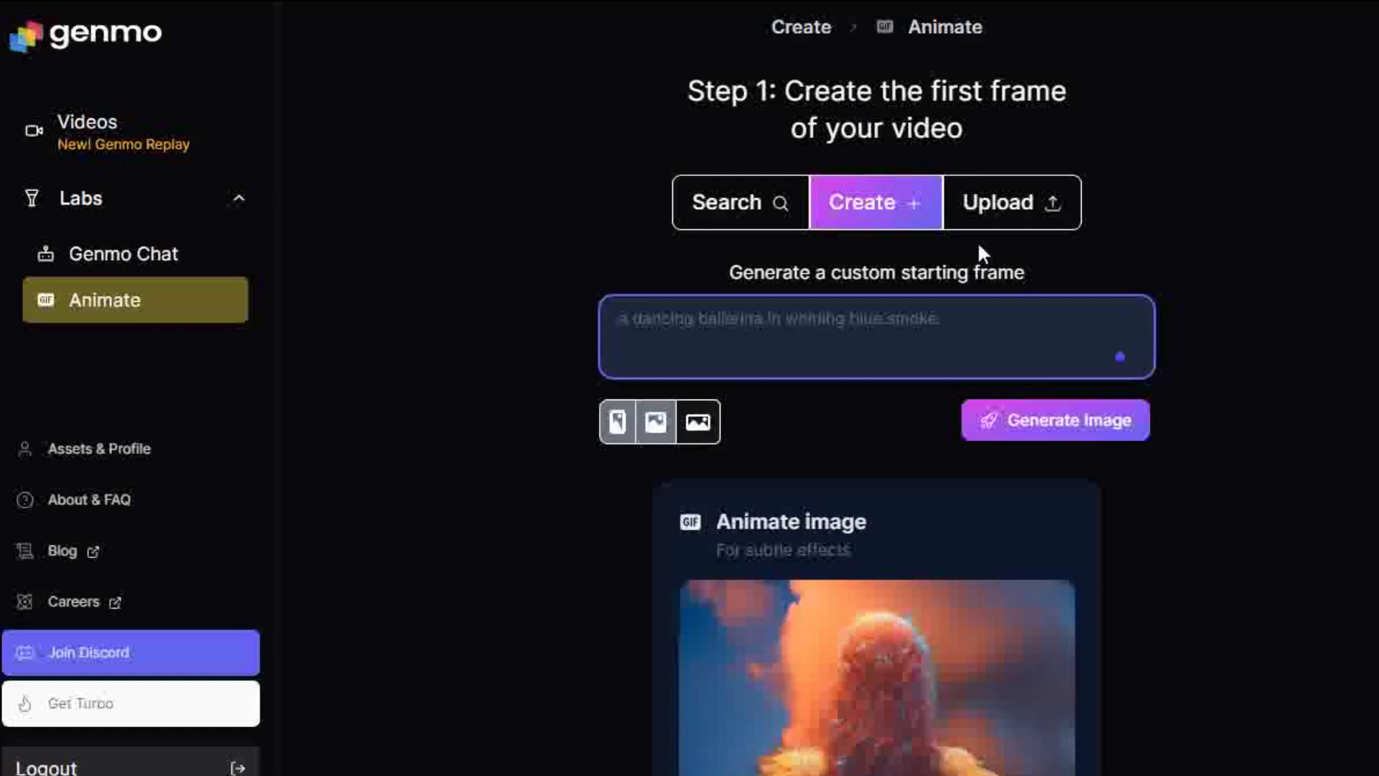
left_click(1006, 205)
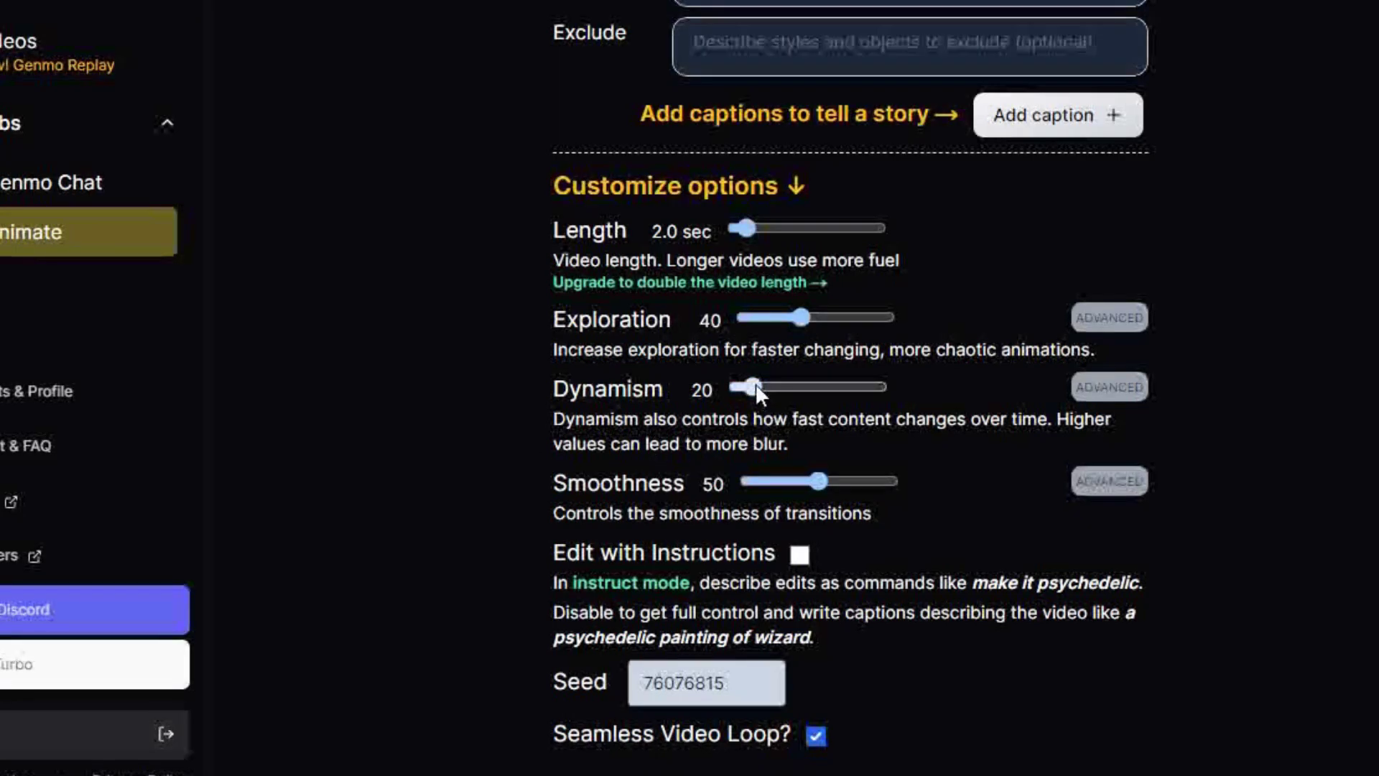
Raise Dynamism from 20 to 53 and lower Exploration from 40 to 14.
left_click_drag(756, 387, 779, 415)
mouse_move(803, 322)
left_mouse_down()
mouse_move(765, 325)
mouse_move(871, 340)
mouse_move(796, 342)
left_mouse_up()
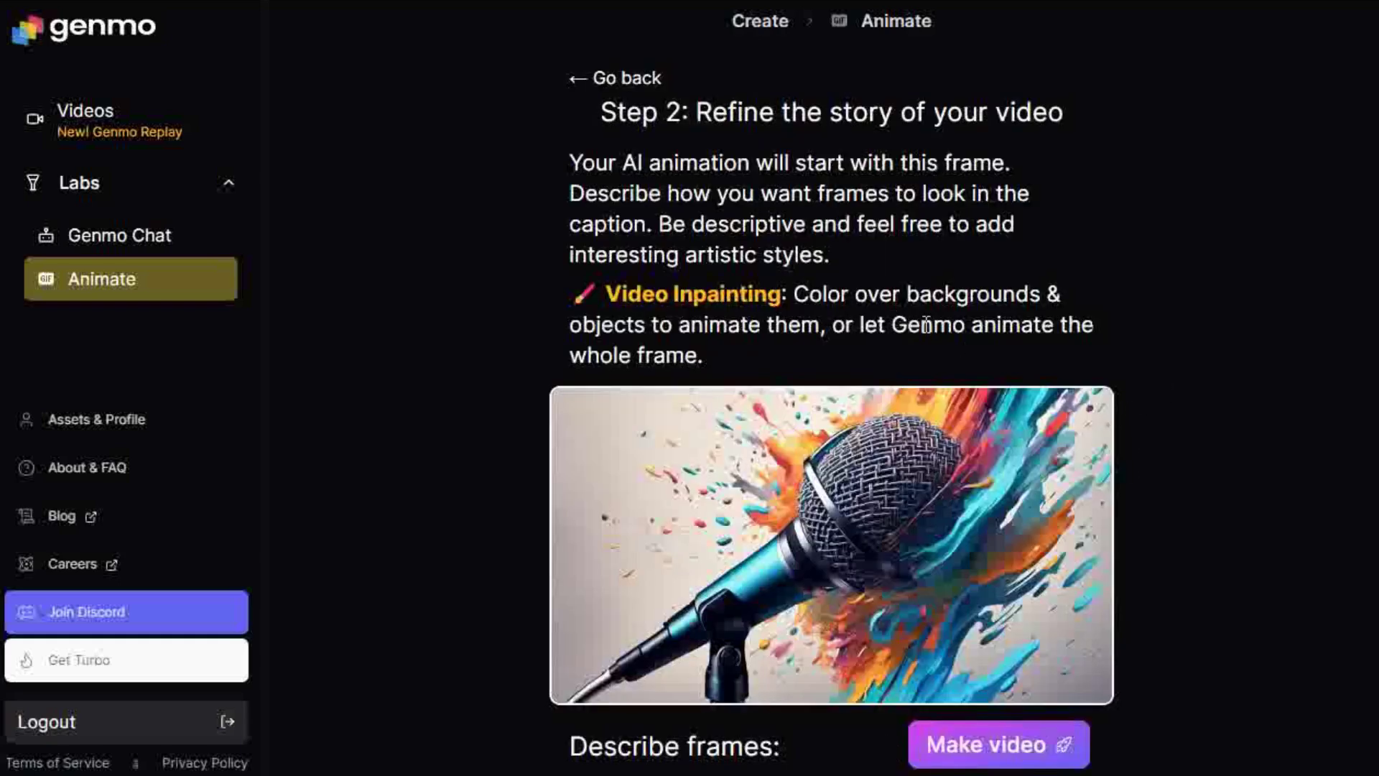
Paint the inpainting mask over the paint splatters left of the microphone.
scroll(1201, 363, "down", 5)
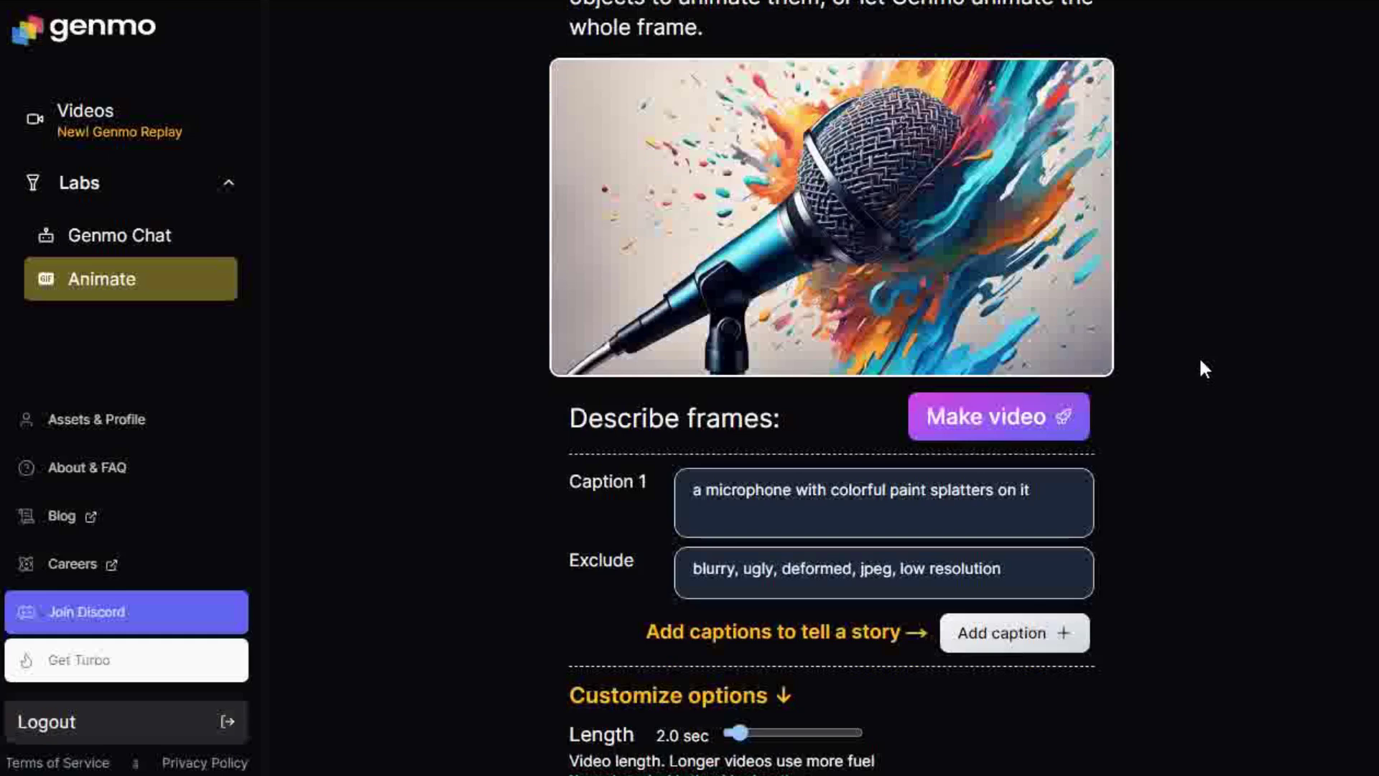
scroll(1201, 361, "up", 5)
scroll(1200, 361, "down", 3)
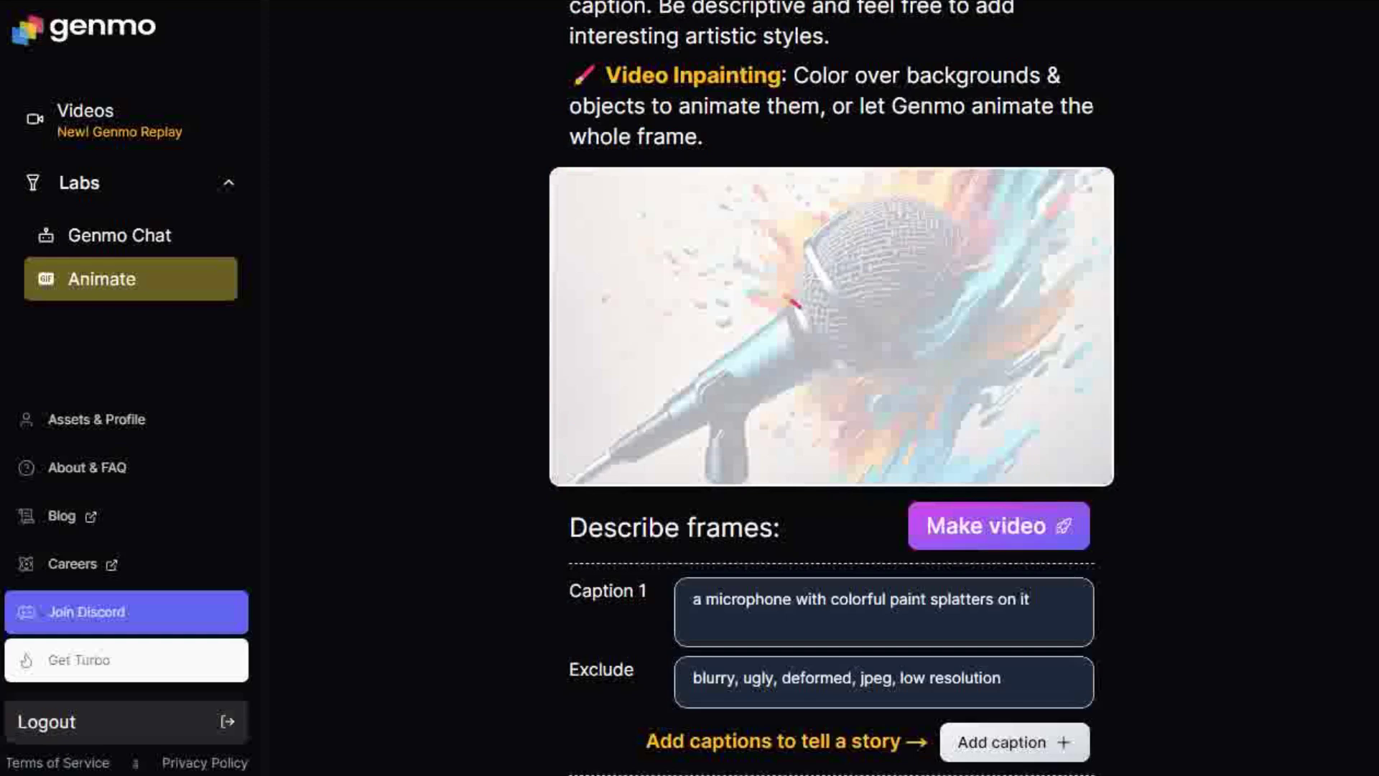
mouse_move(778, 307)
left_mouse_down()
mouse_move(630, 313)
mouse_move(733, 291)
mouse_move(672, 258)
mouse_move(689, 226)
left_mouse_up()
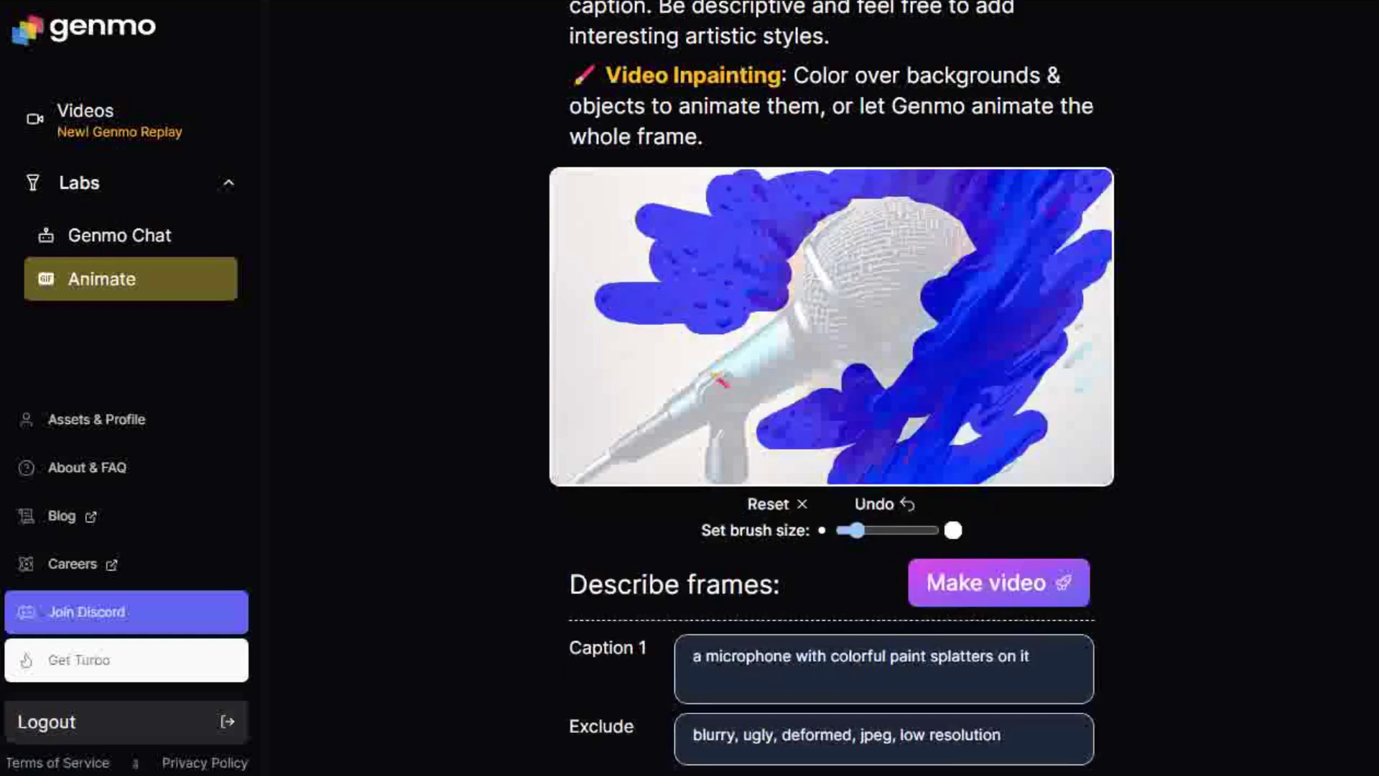
scroll(957, 620, "down", 3)
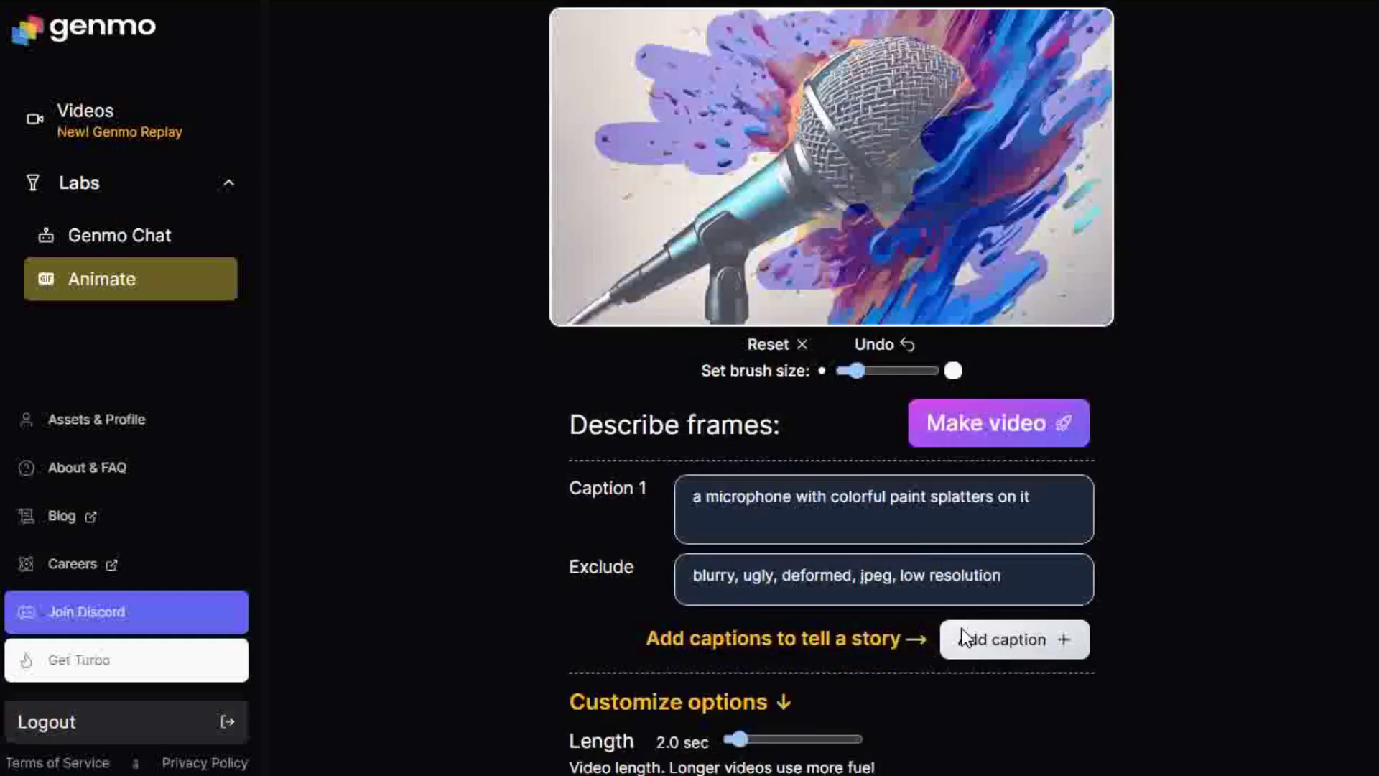
scroll(960, 626, "down", 3)
scroll(948, 618, "down", 1)
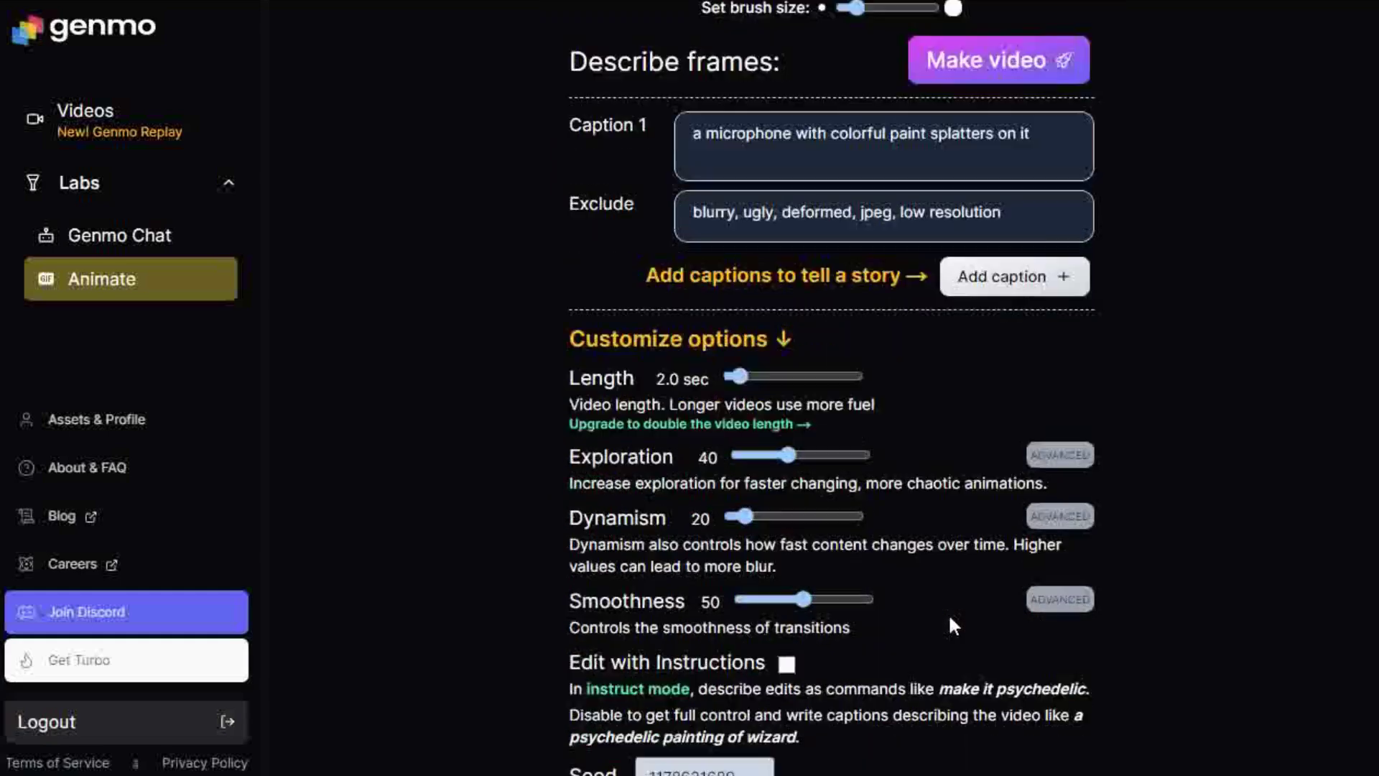
scroll(956, 575, "up", 1)
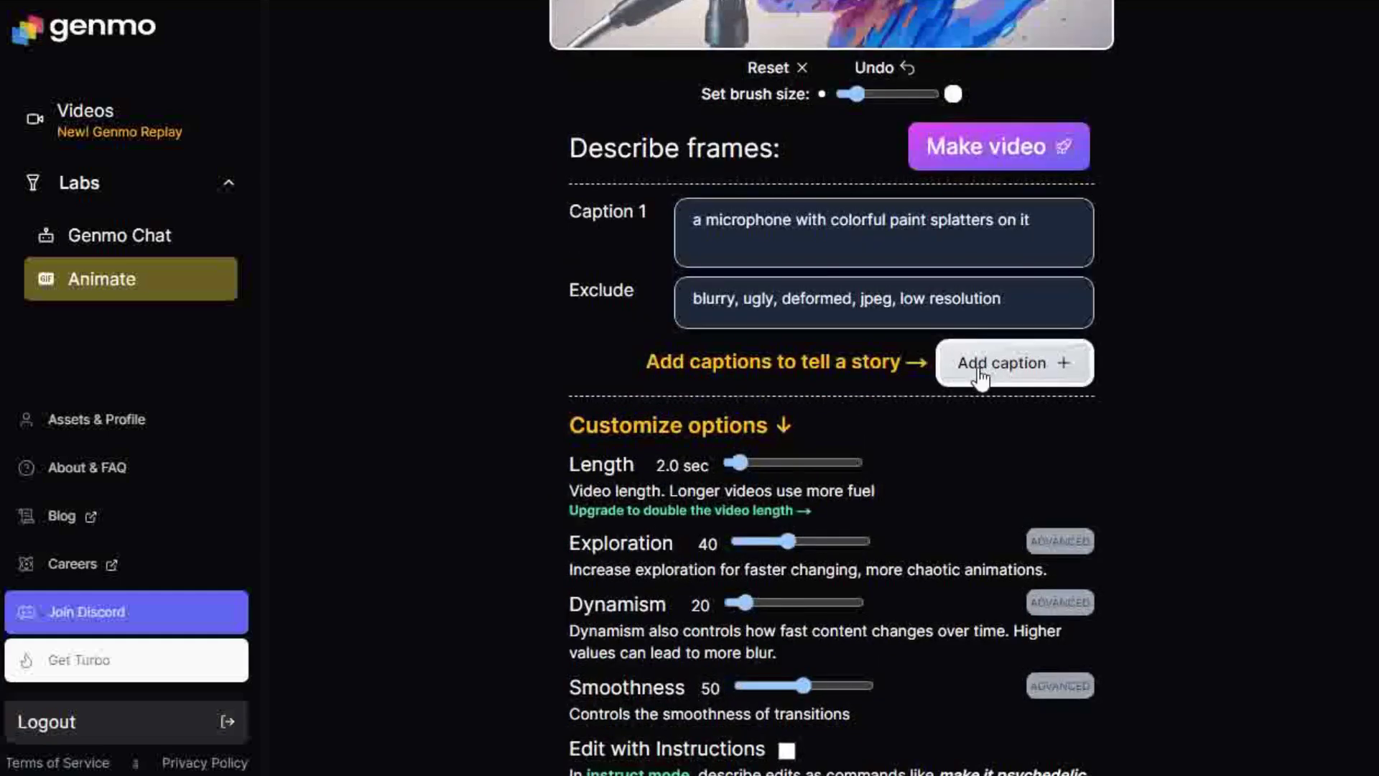
scroll(980, 378, "up", 3)
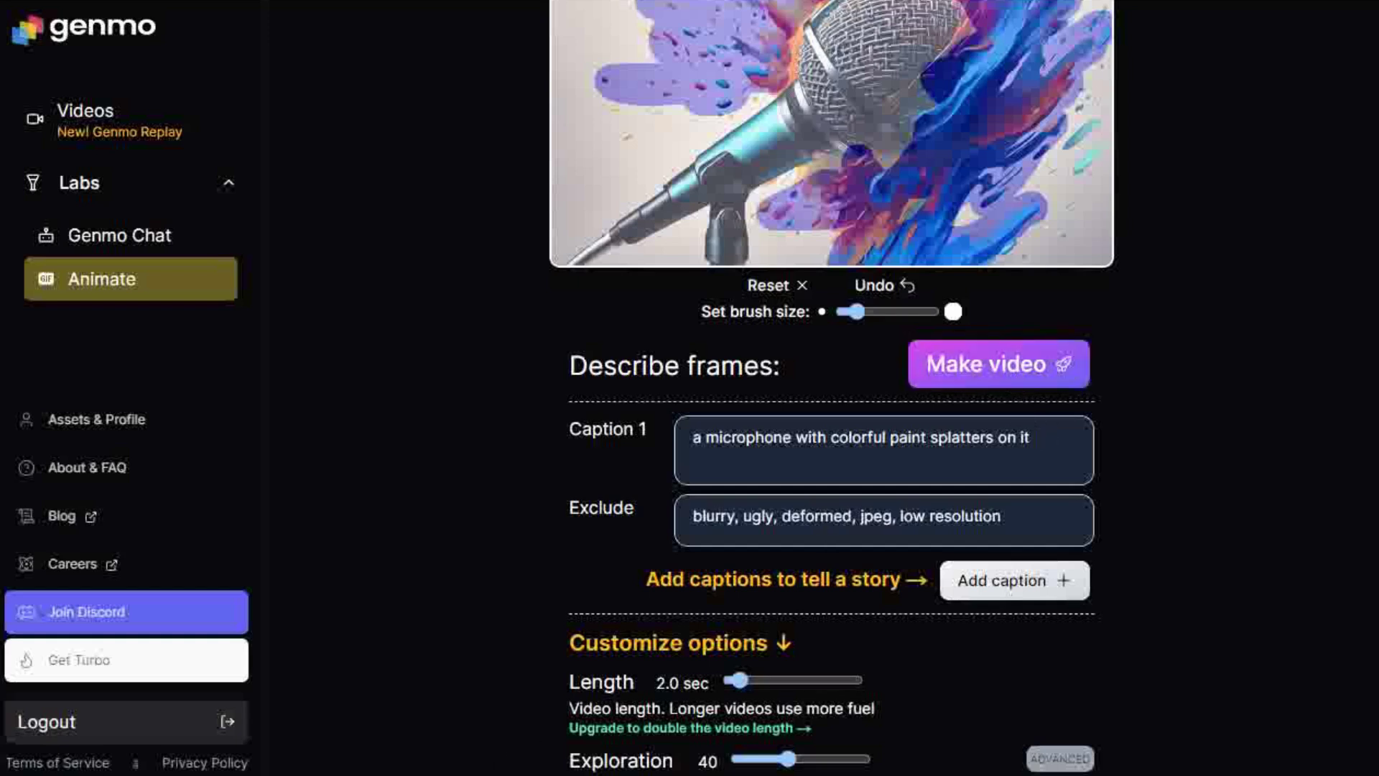
scroll(961, 607, "down", 6)
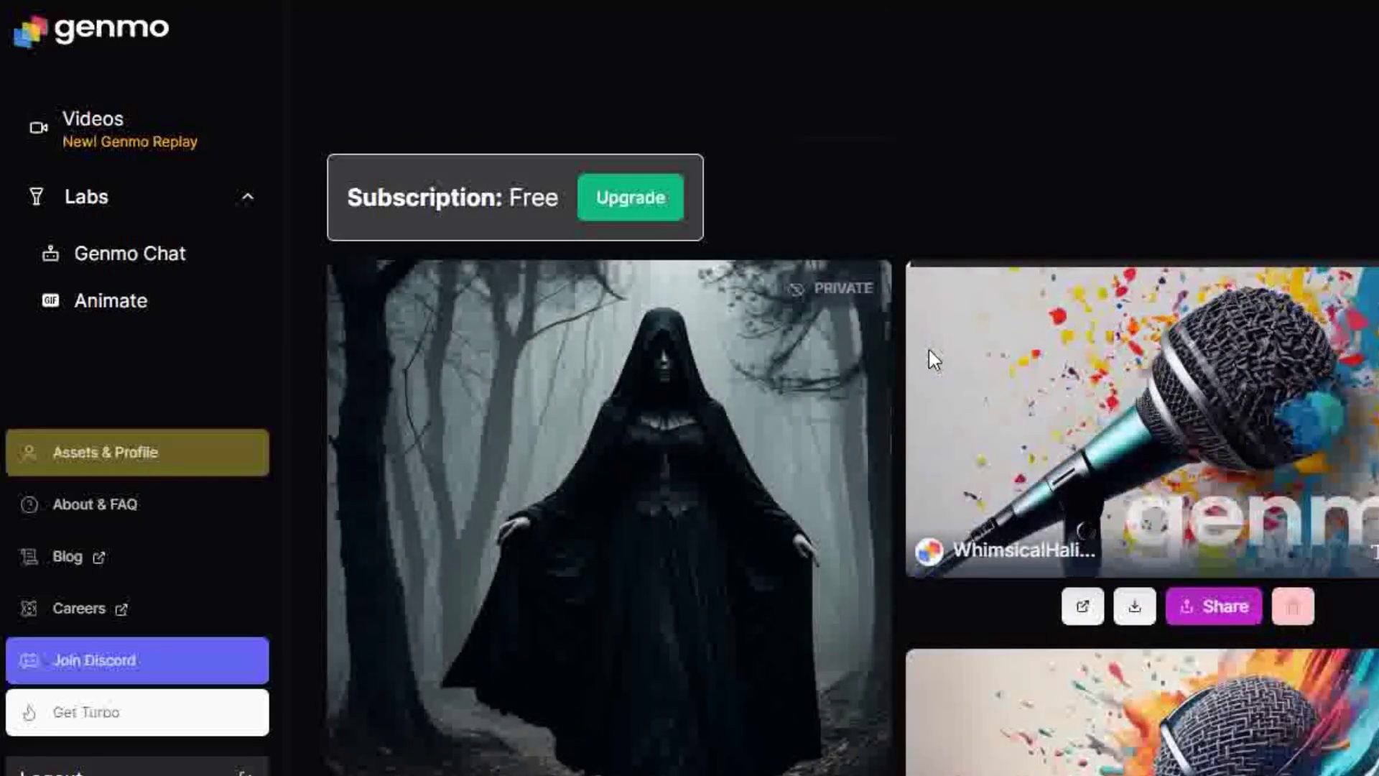
Open the microphone video's generation details from Assets and scroll to its prompts and settings.
scroll(1086, 398, "down", 3)
scroll(1087, 401, "down", 2)
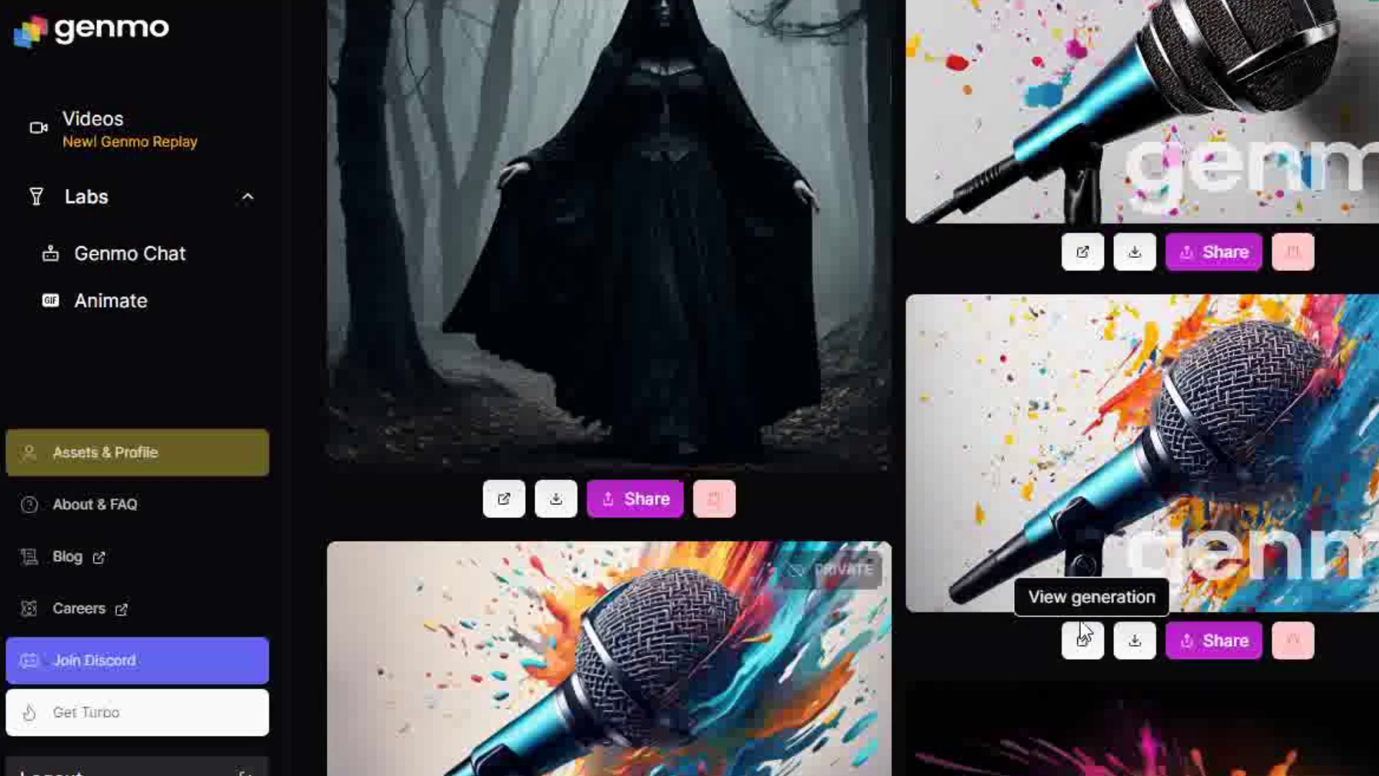
left_click(1083, 642)
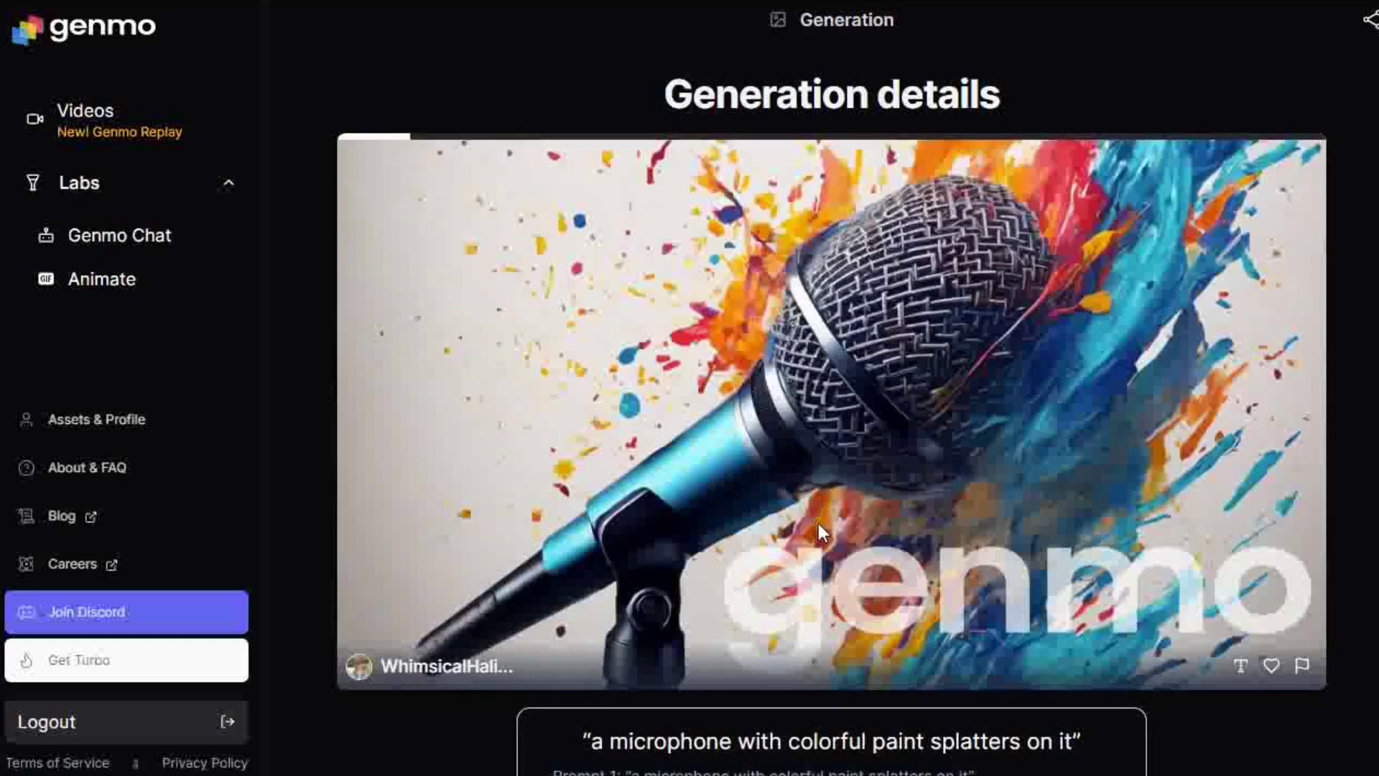
scroll(817, 523, "down", 3)
scroll(818, 525, "down", 7)
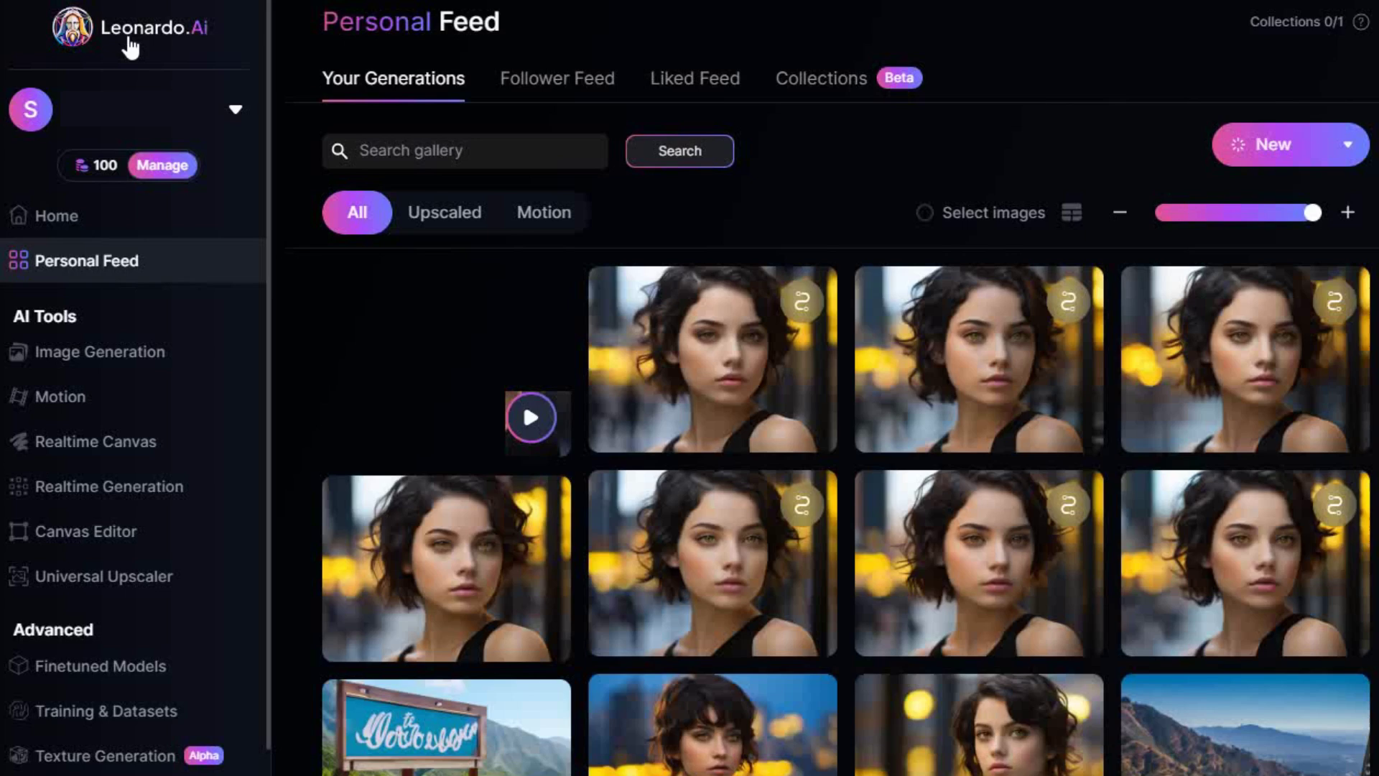
Go to Leonardo.Ai's Home page, open the Image Generation workspace and type 'prompt'.
left_click(139, 48)
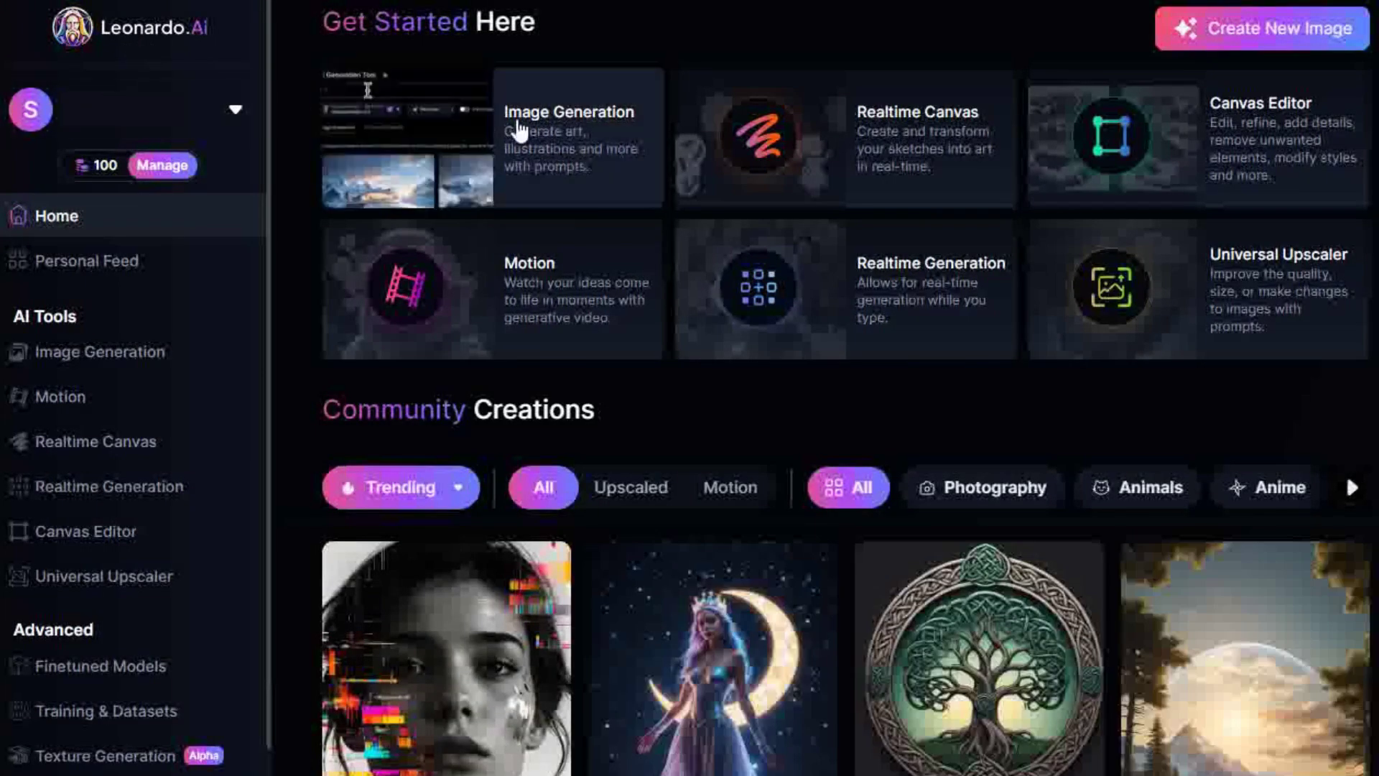
left_click(580, 151)
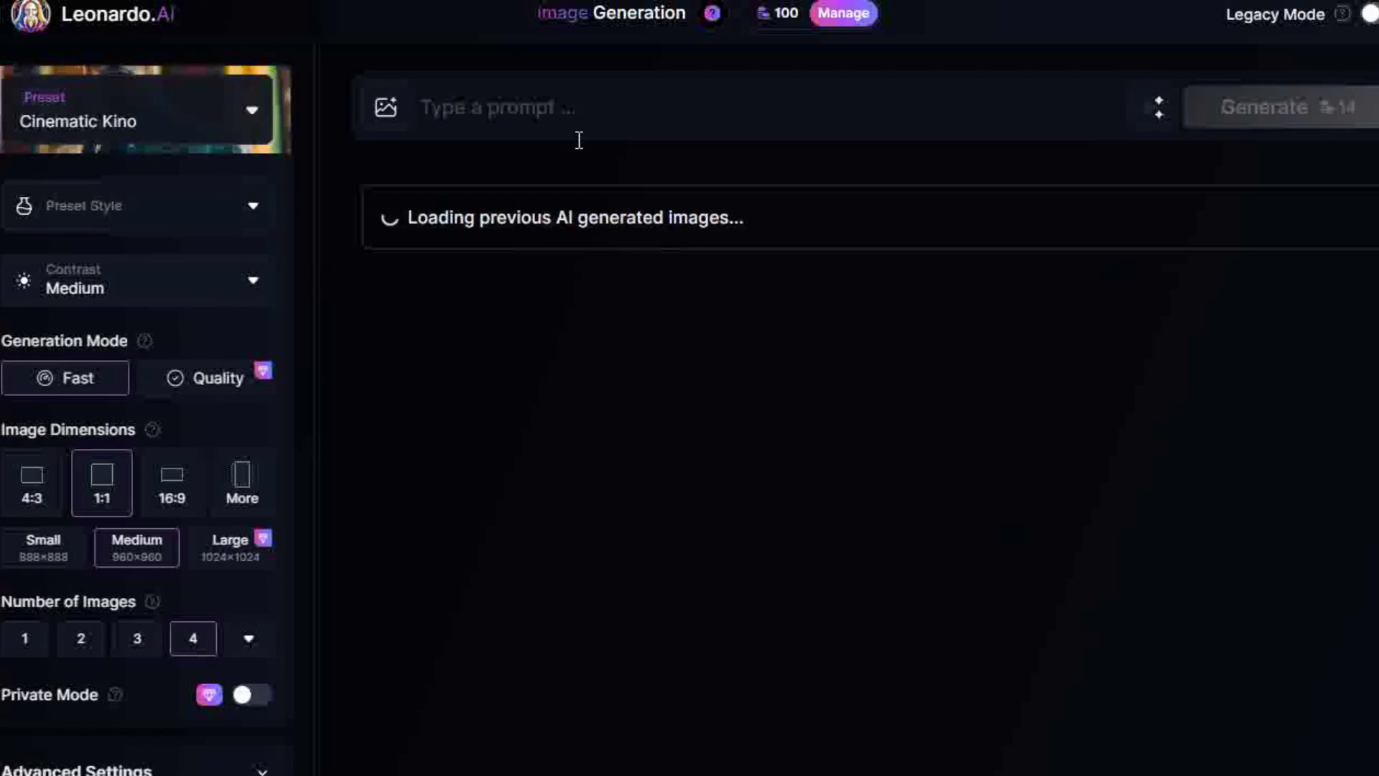
type("prompt")
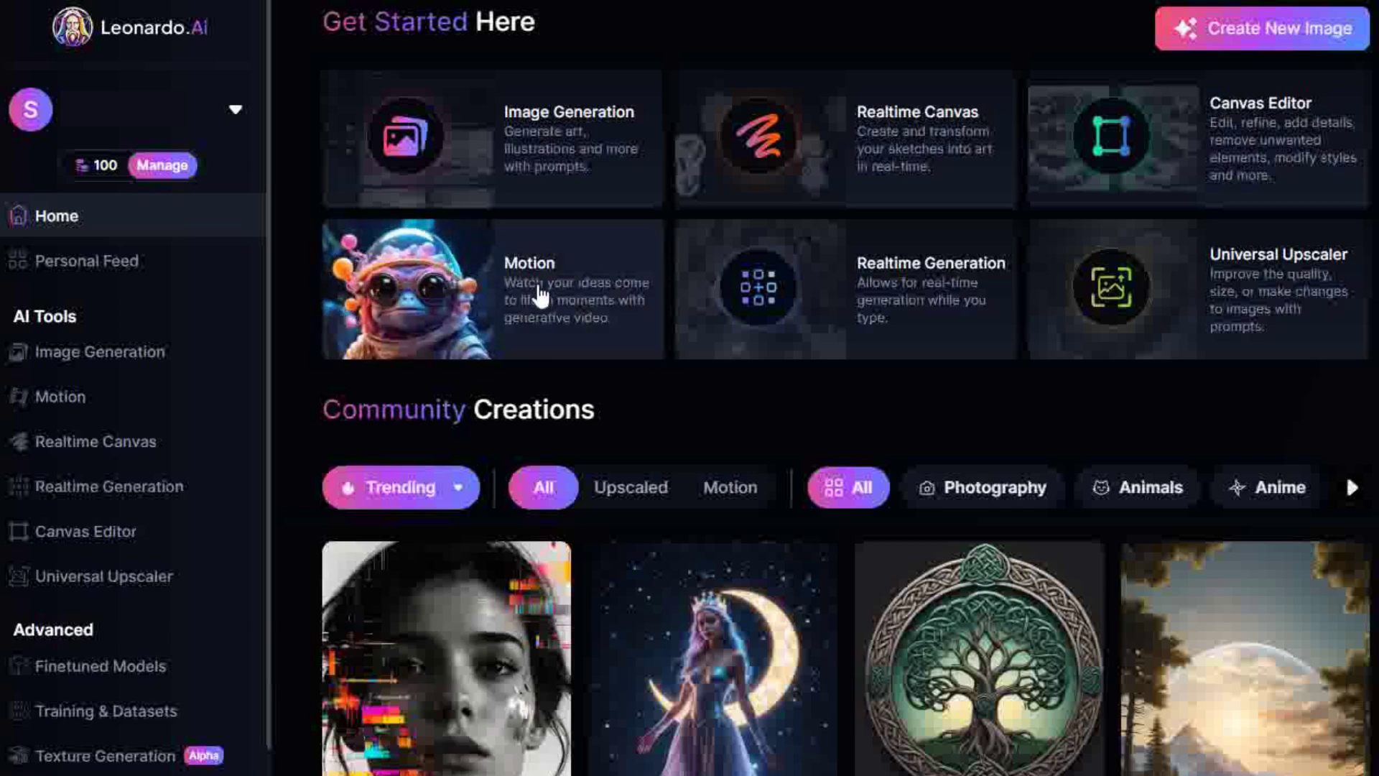
Start a Motion video and choose the dark-haired woman portrait from recent images as its source.
left_click(83, 406)
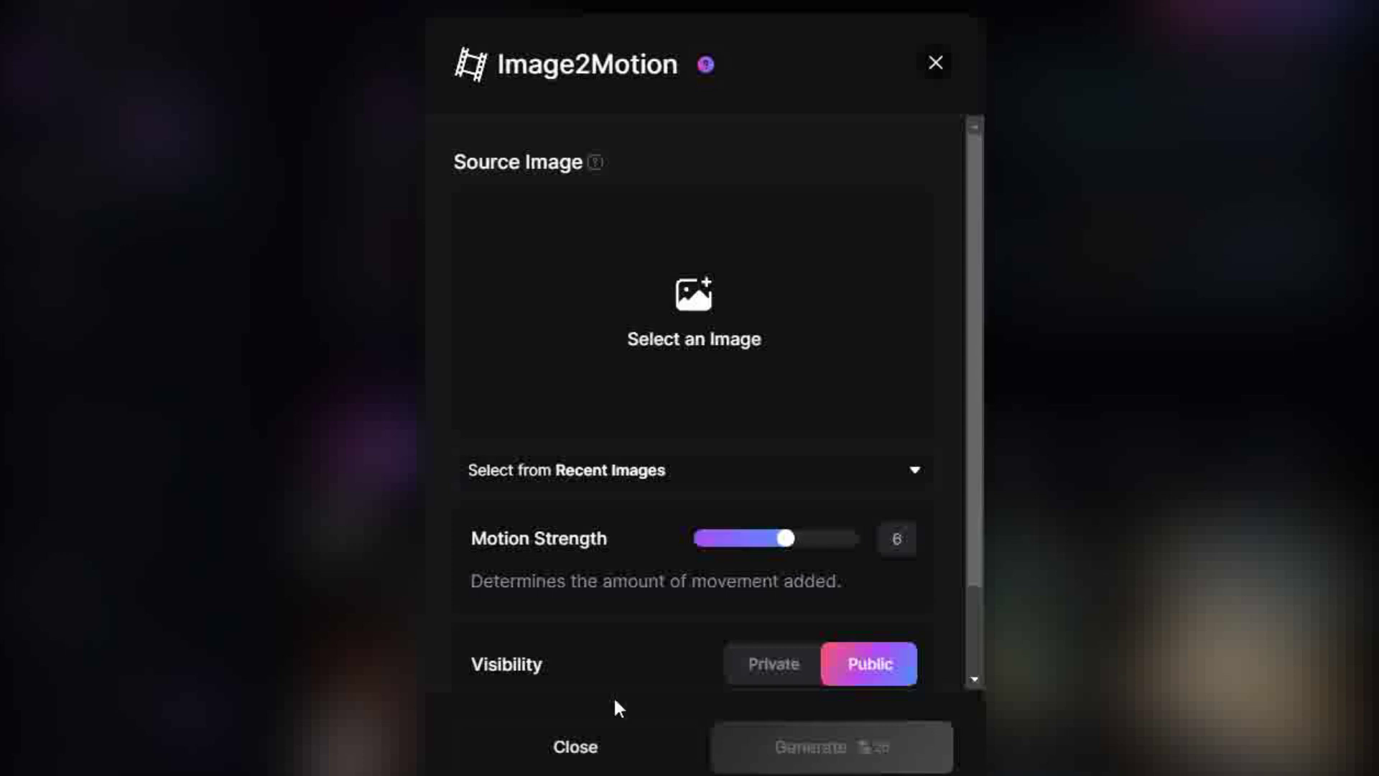
left_click(675, 475)
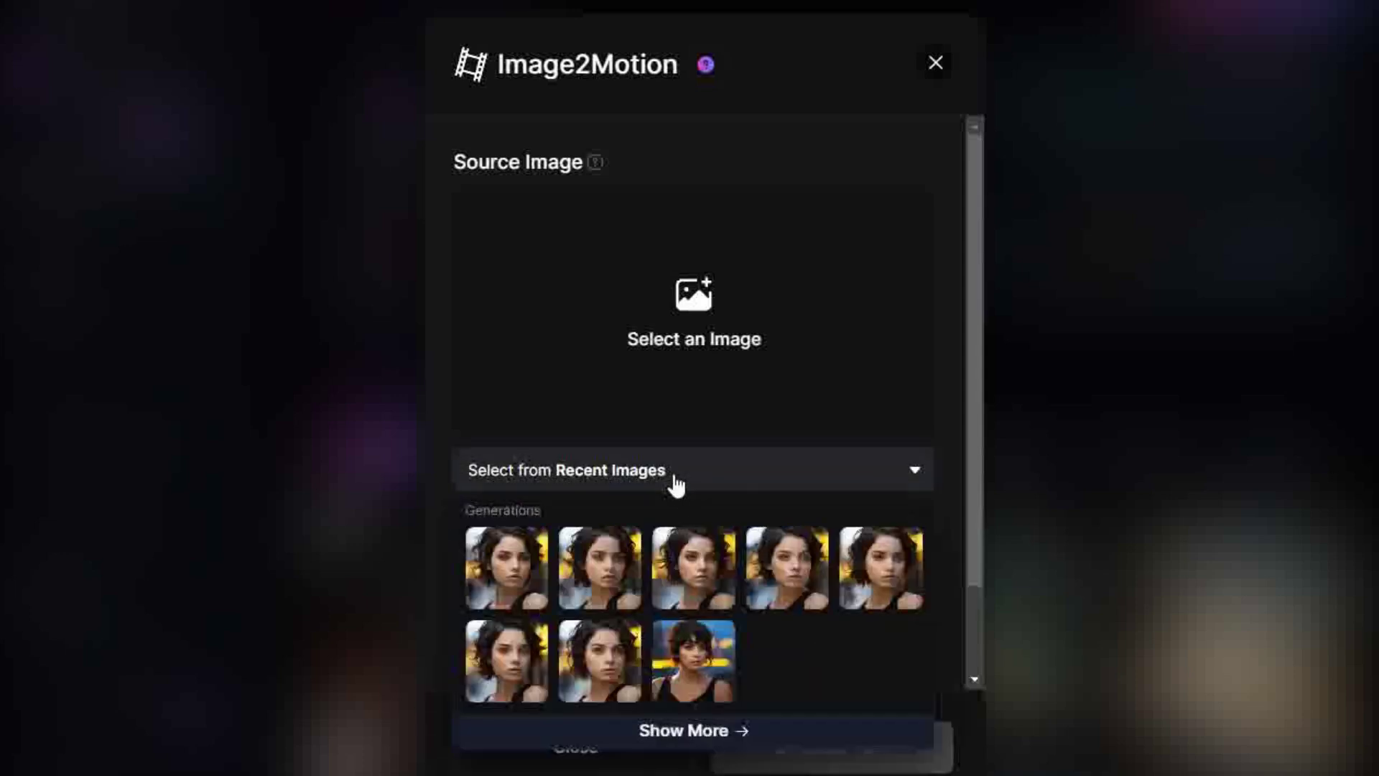
left_click(740, 731)
scroll(357, 566, "down", 3)
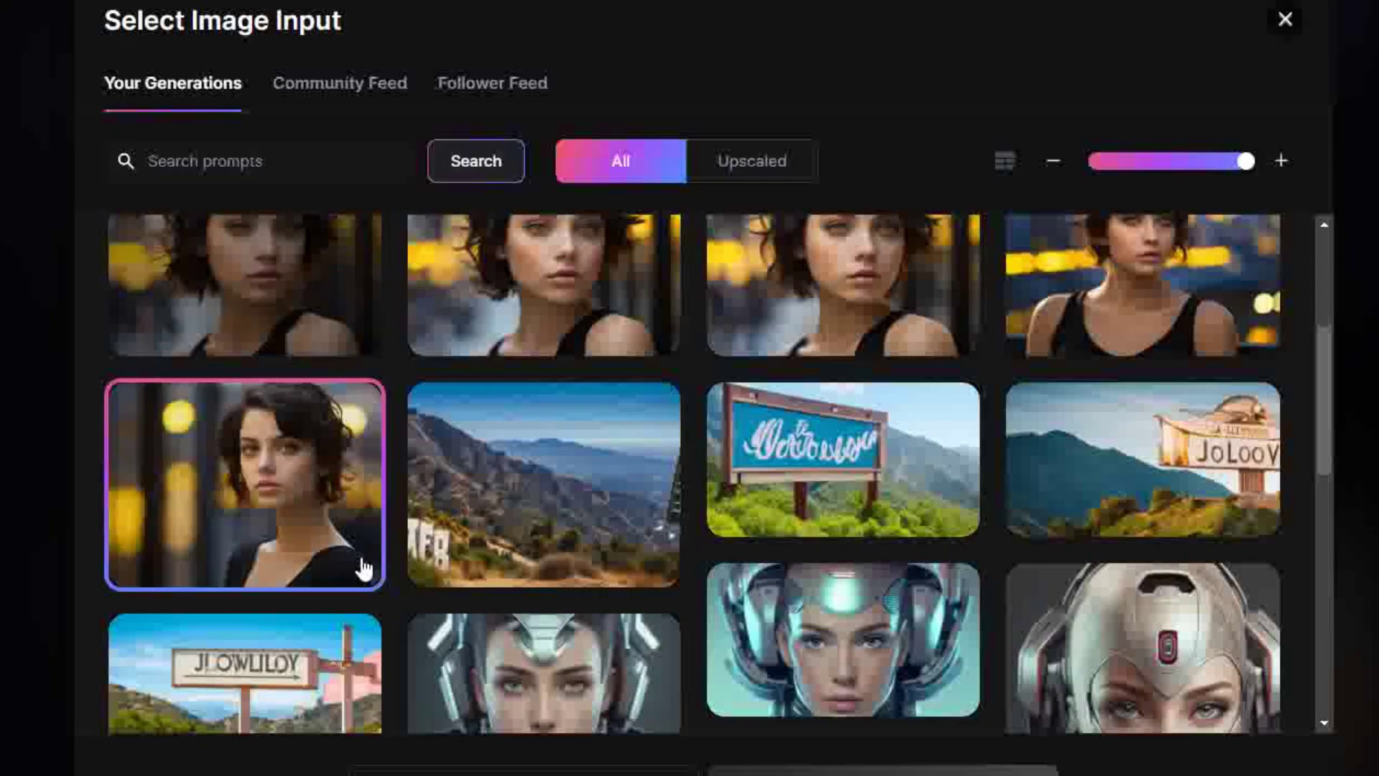
left_click(320, 543)
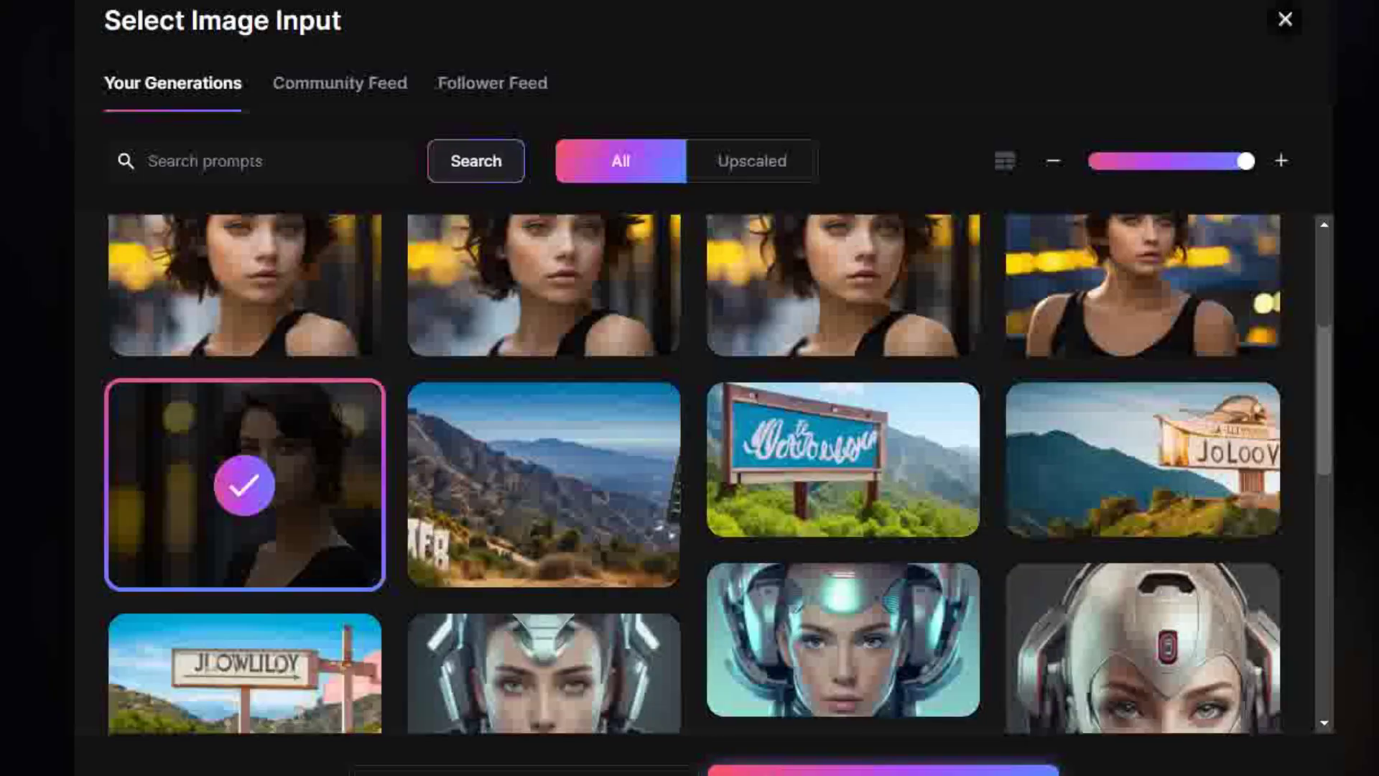
scroll(819, 770, "down", 1)
left_click(819, 770)
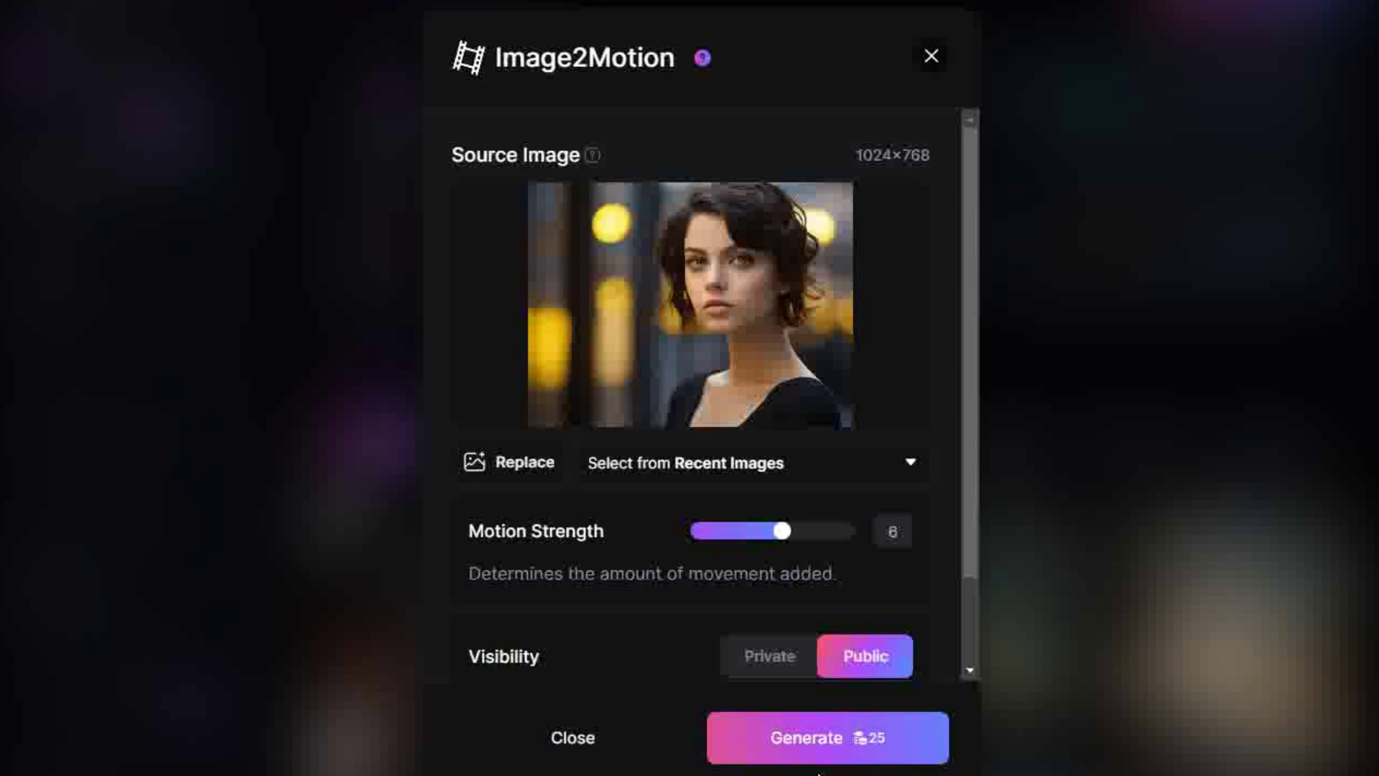
Generate the motion clip, filter the Personal Feed to Motion, and open the young woman clip.
left_click(839, 740)
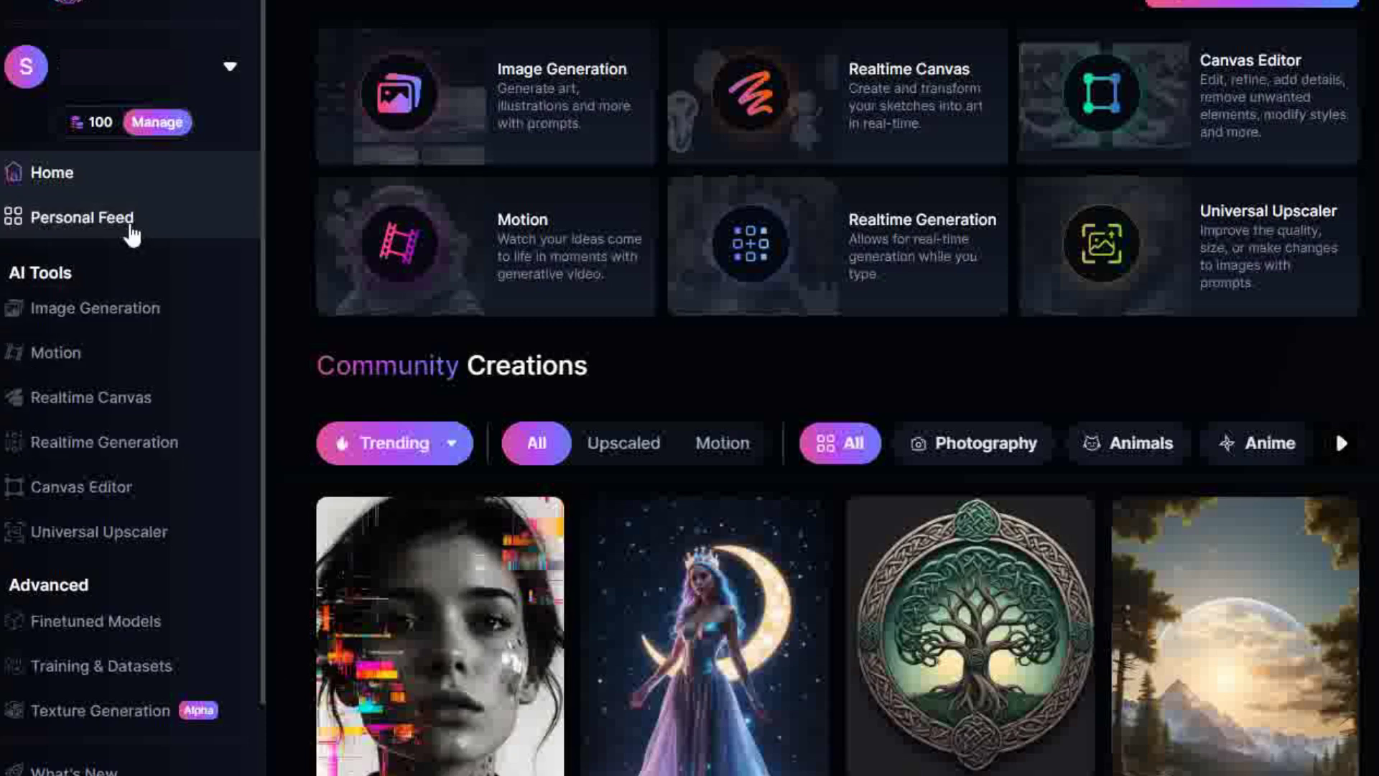
left_click(132, 232)
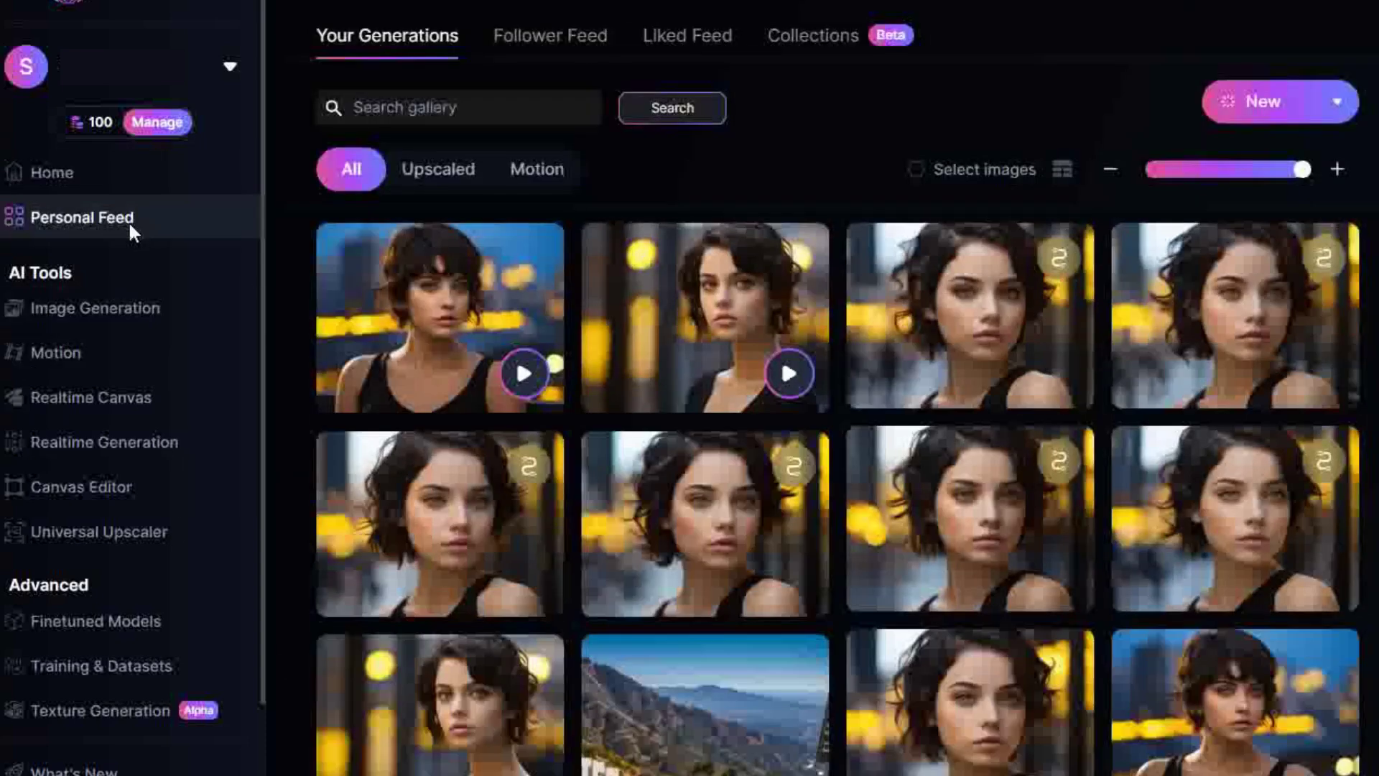
mouse_move(727, 345)
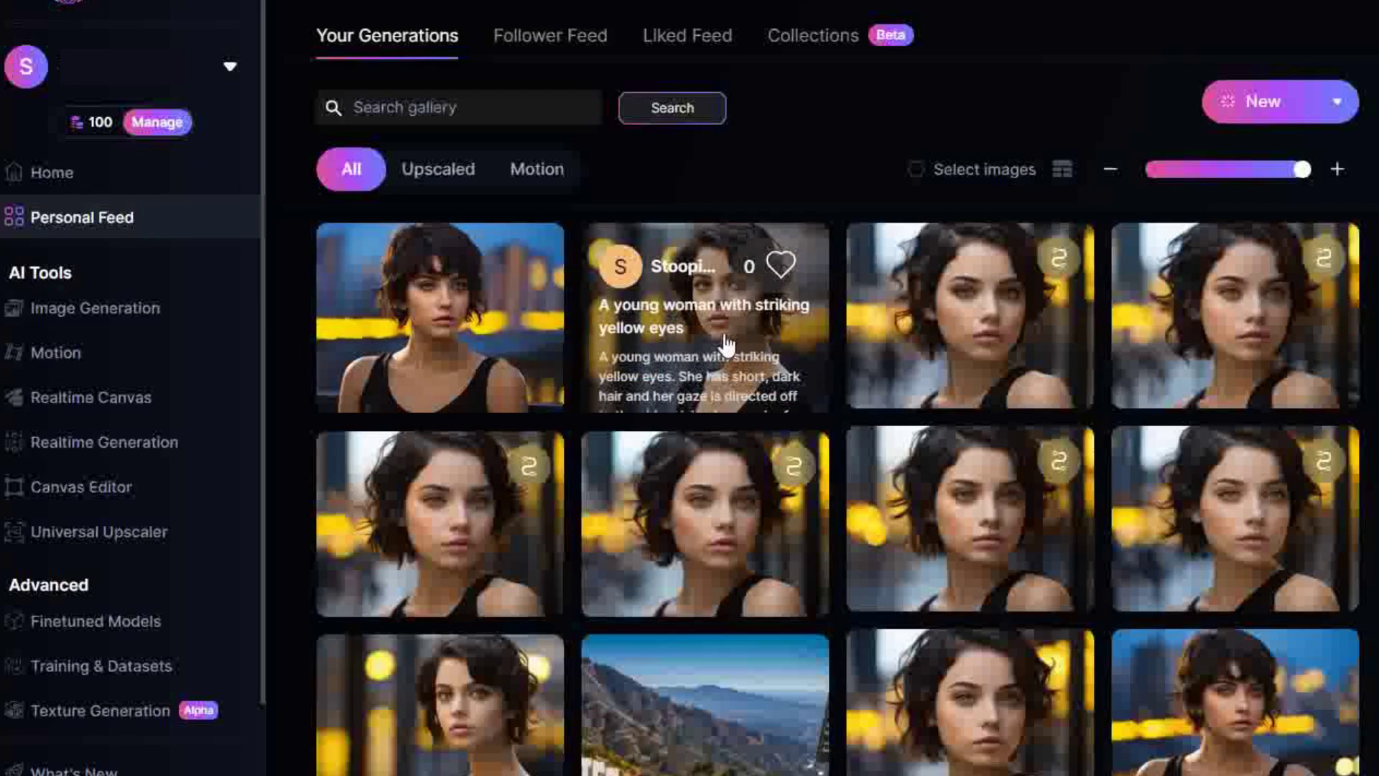
left_click(536, 180)
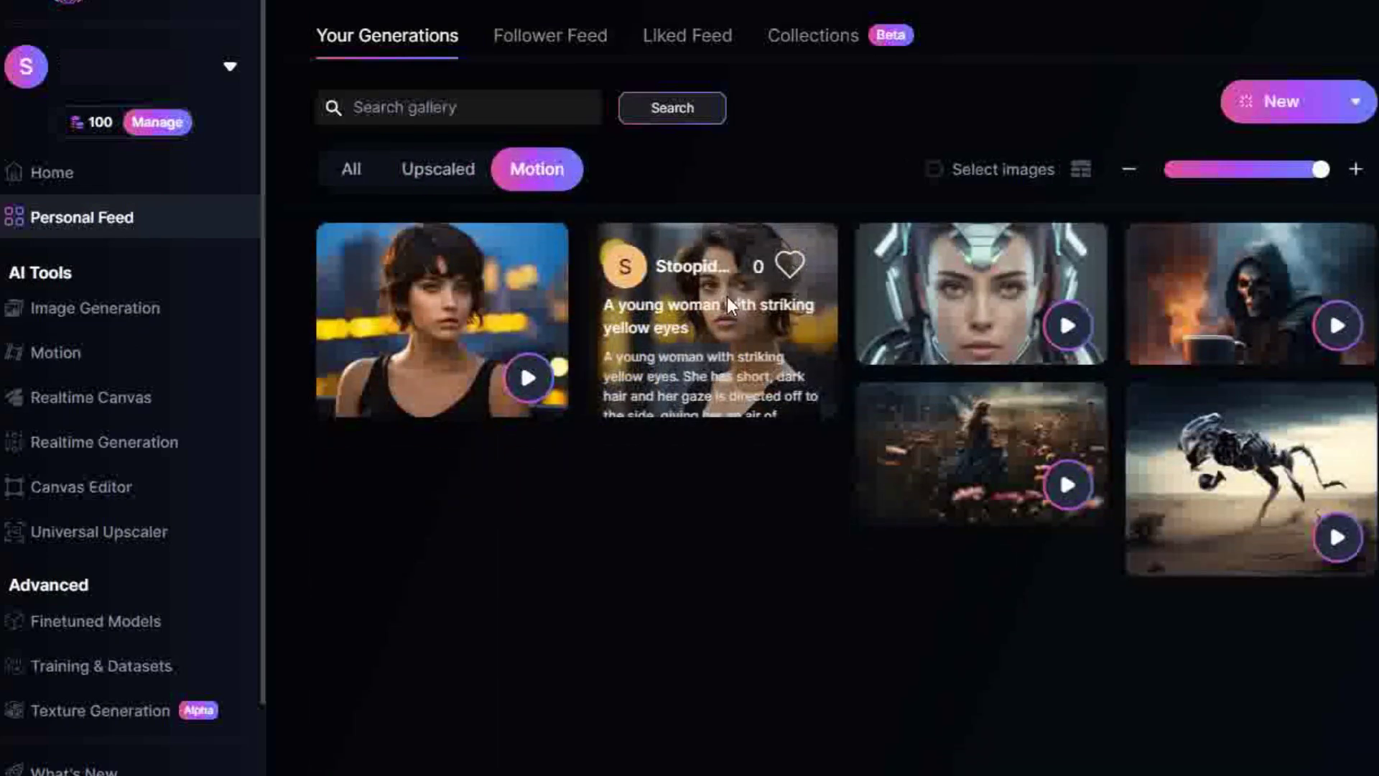
left_click(727, 296)
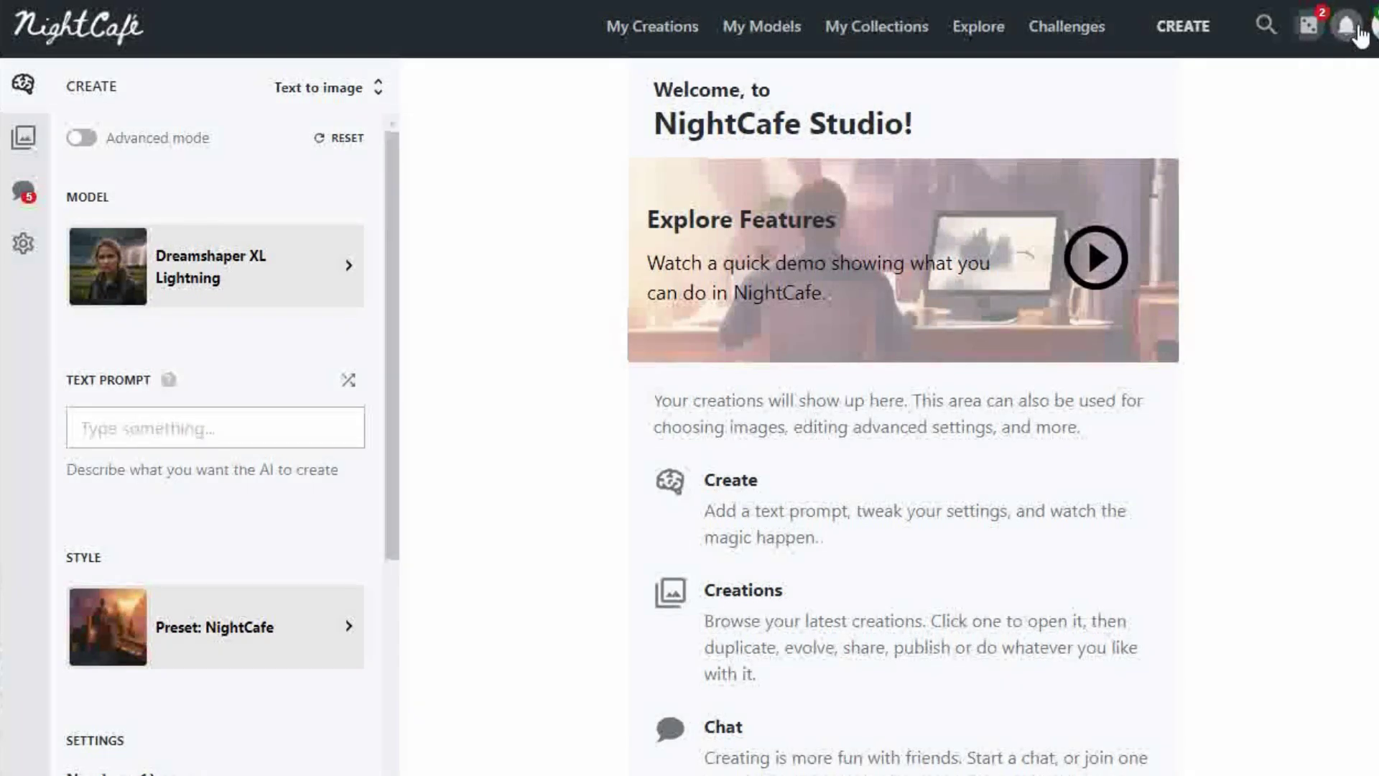
Check the Inbox, then switch the creation type from Text to image to Depth to image.
left_click(1347, 30)
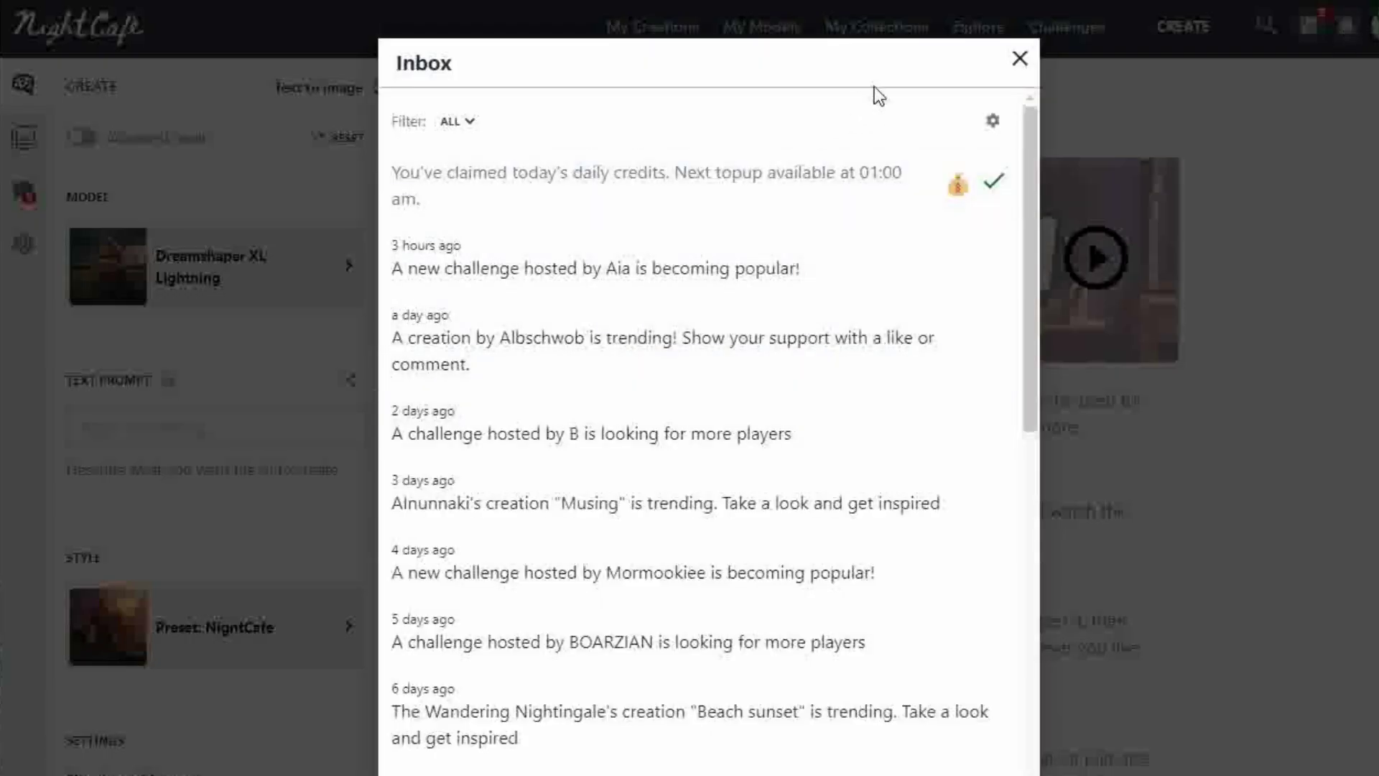
left_click(1020, 60)
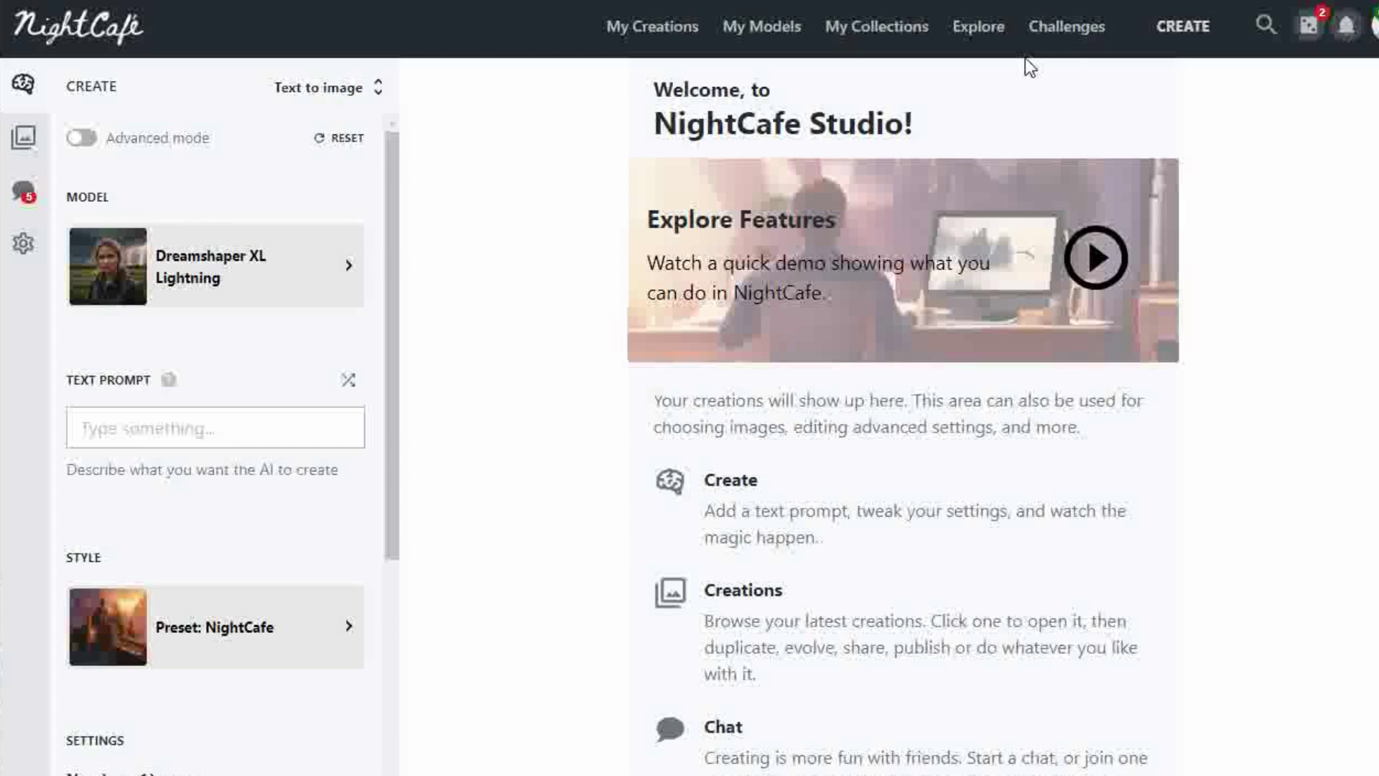
left_click(340, 106)
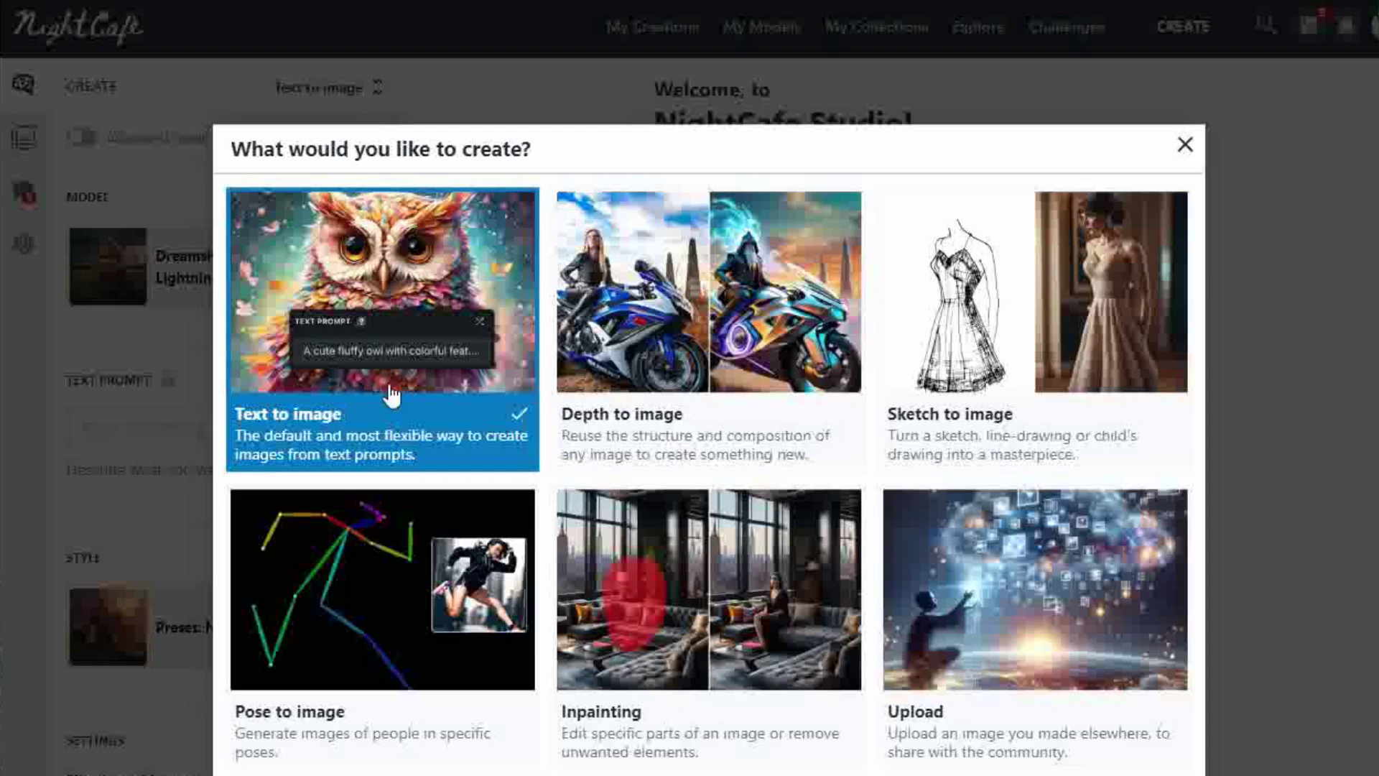
left_click(694, 346)
left_click(328, 97)
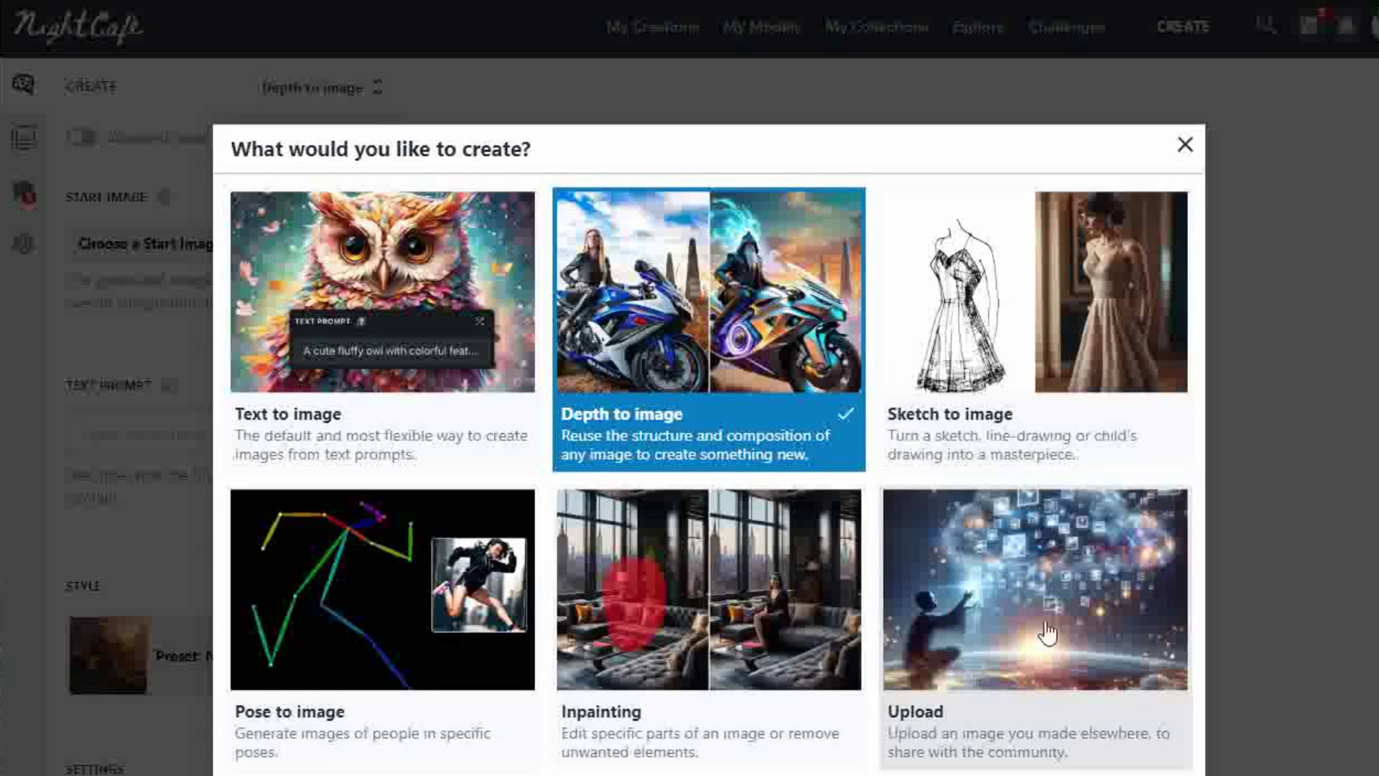
left_click(1185, 144)
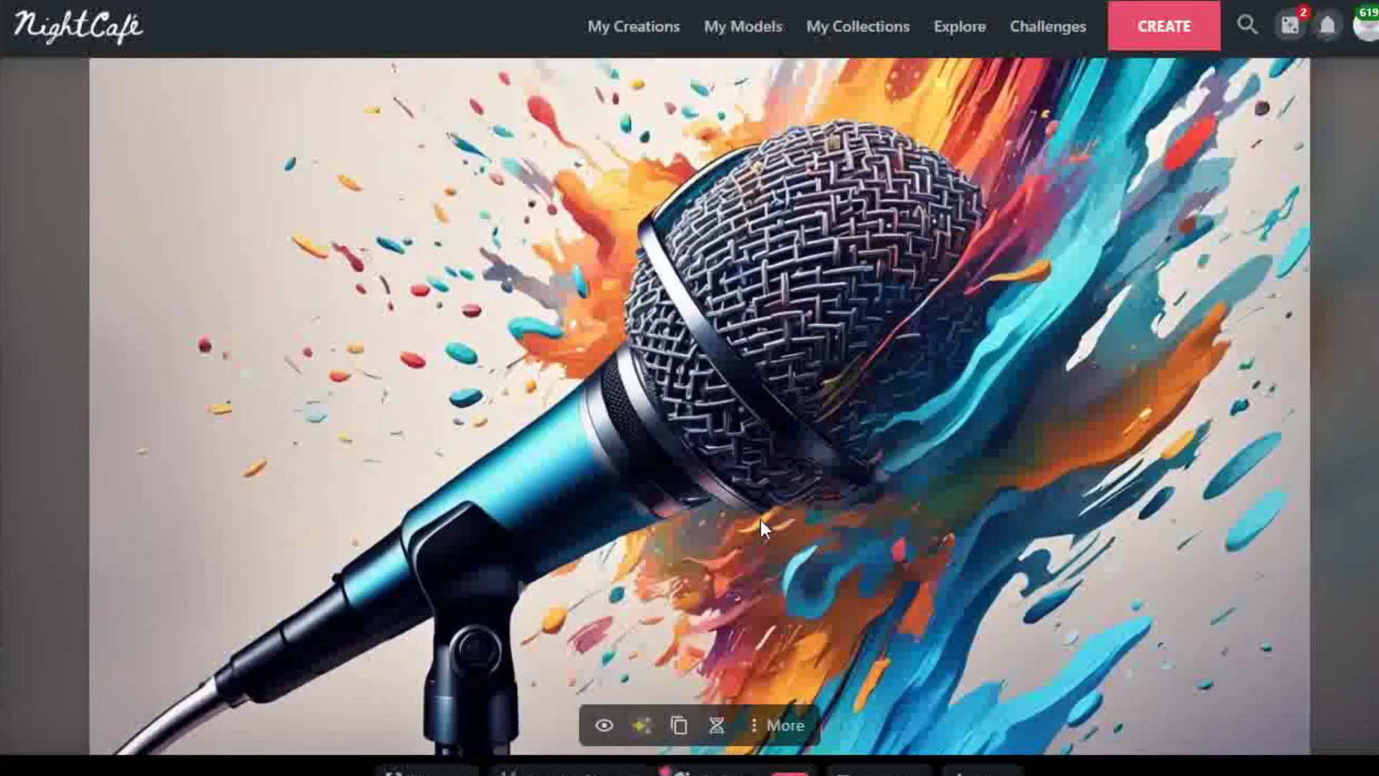
Open the Animate options below the microphone creation.
scroll(760, 520, "down", 3)
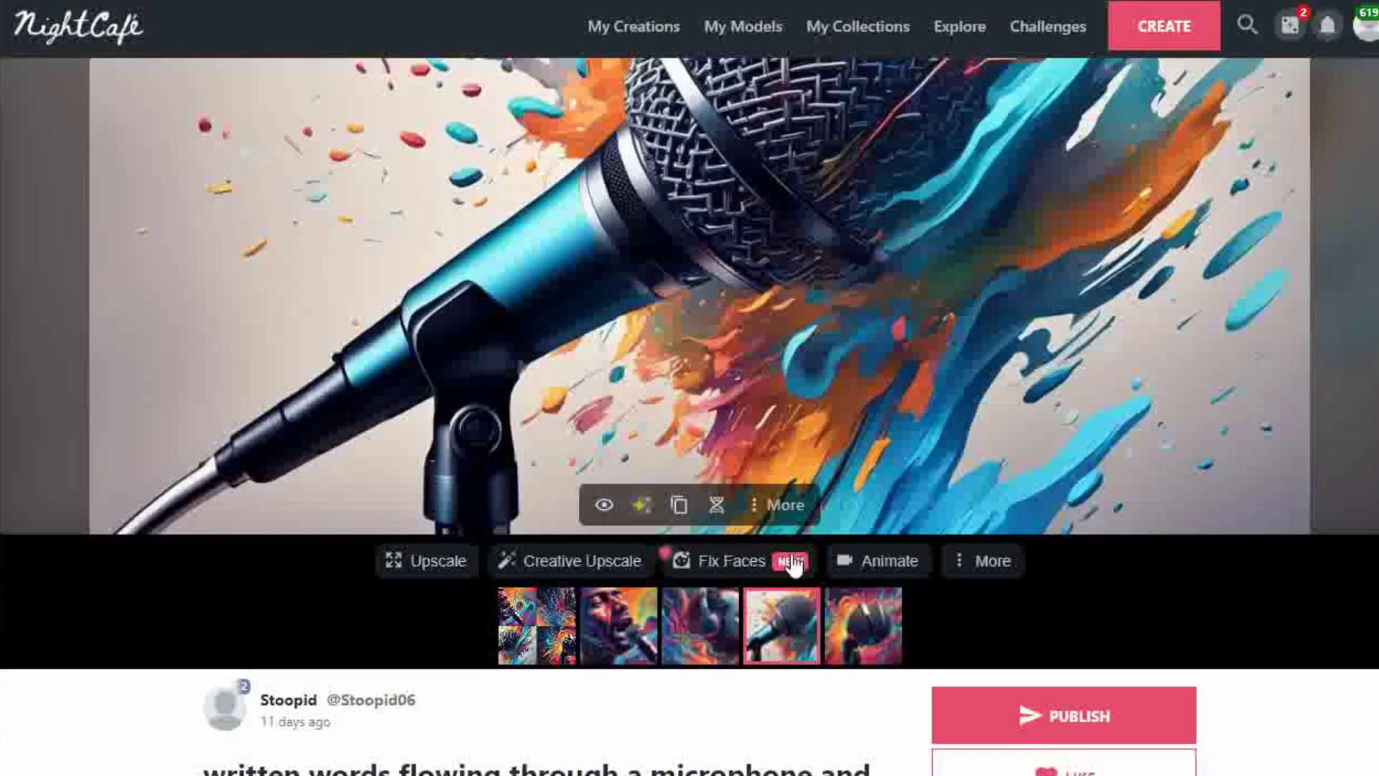
left_click(880, 564)
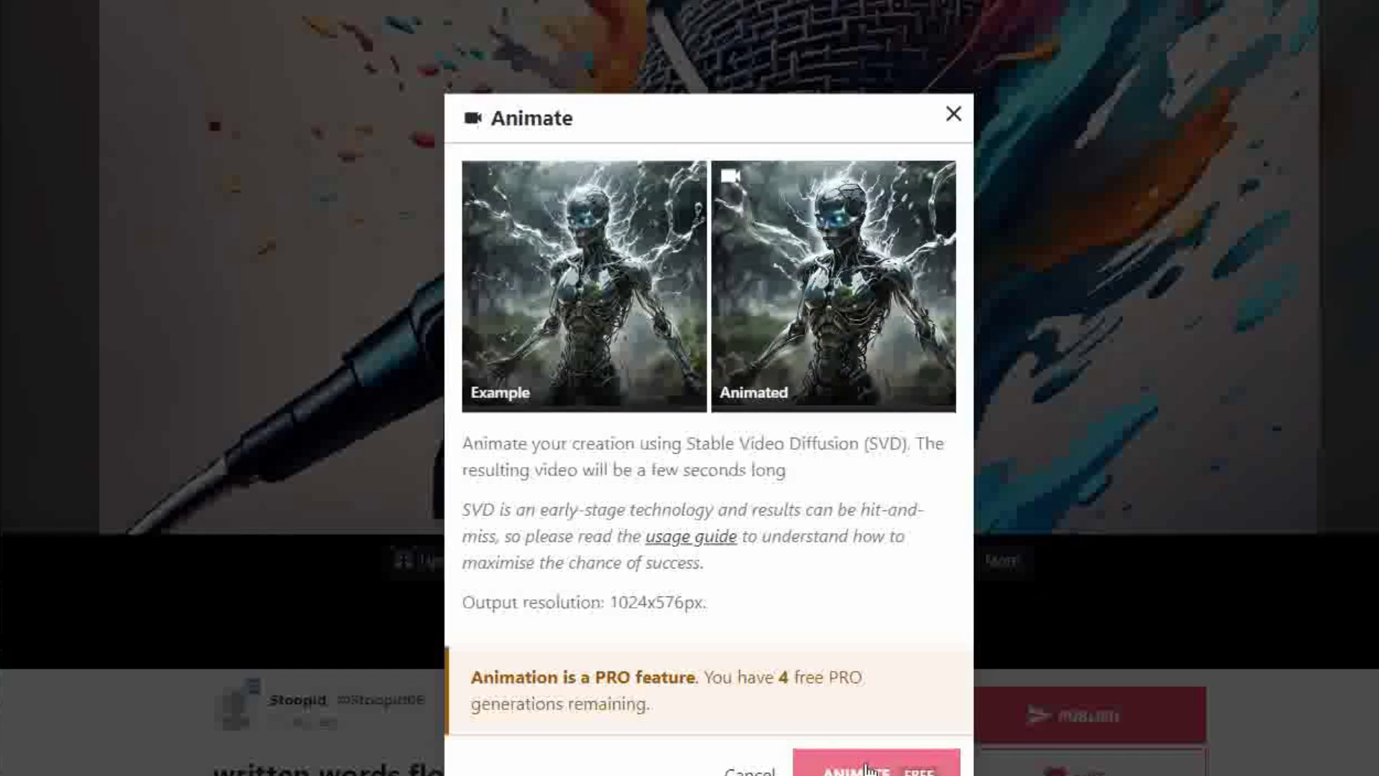
Start the microphone animation, filter My Creations to Videos, and play the robot-city video.
left_click(867, 769)
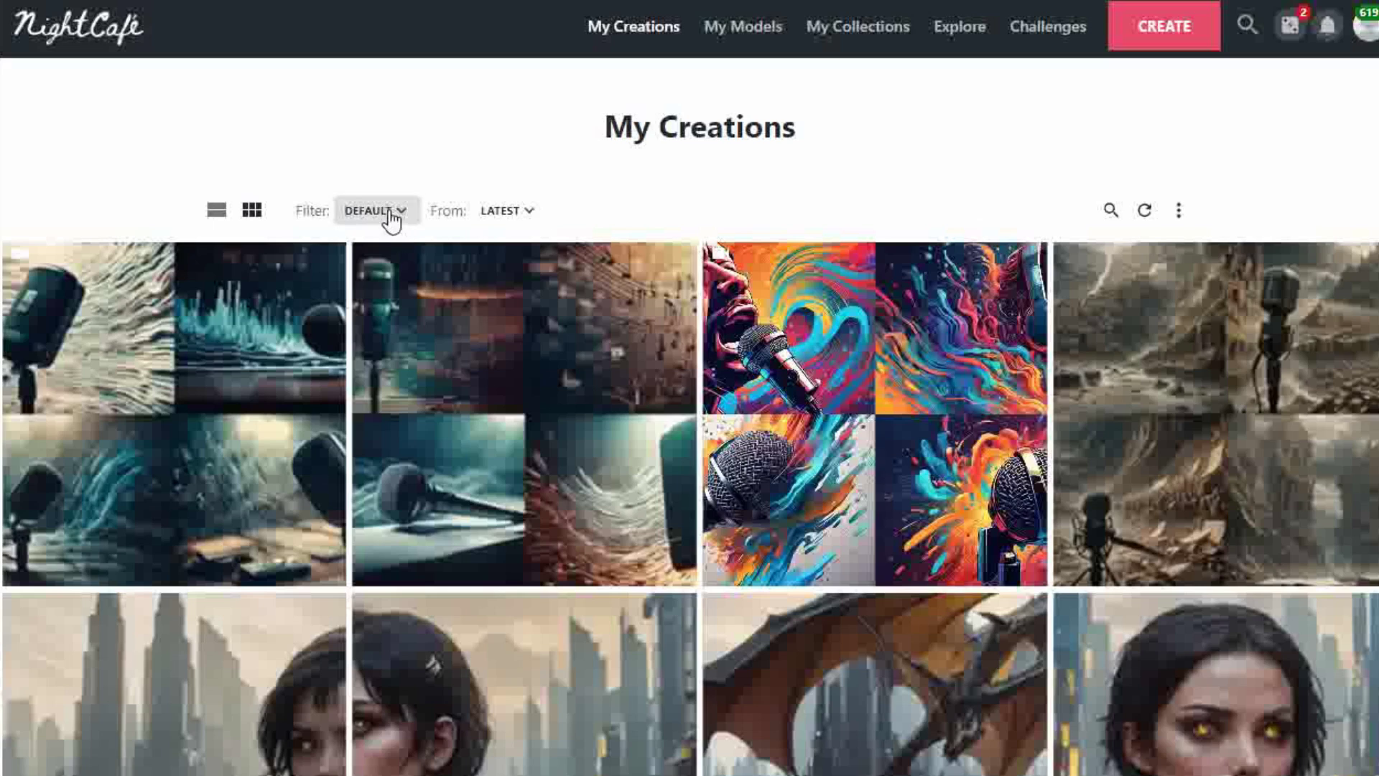
left_click(373, 216)
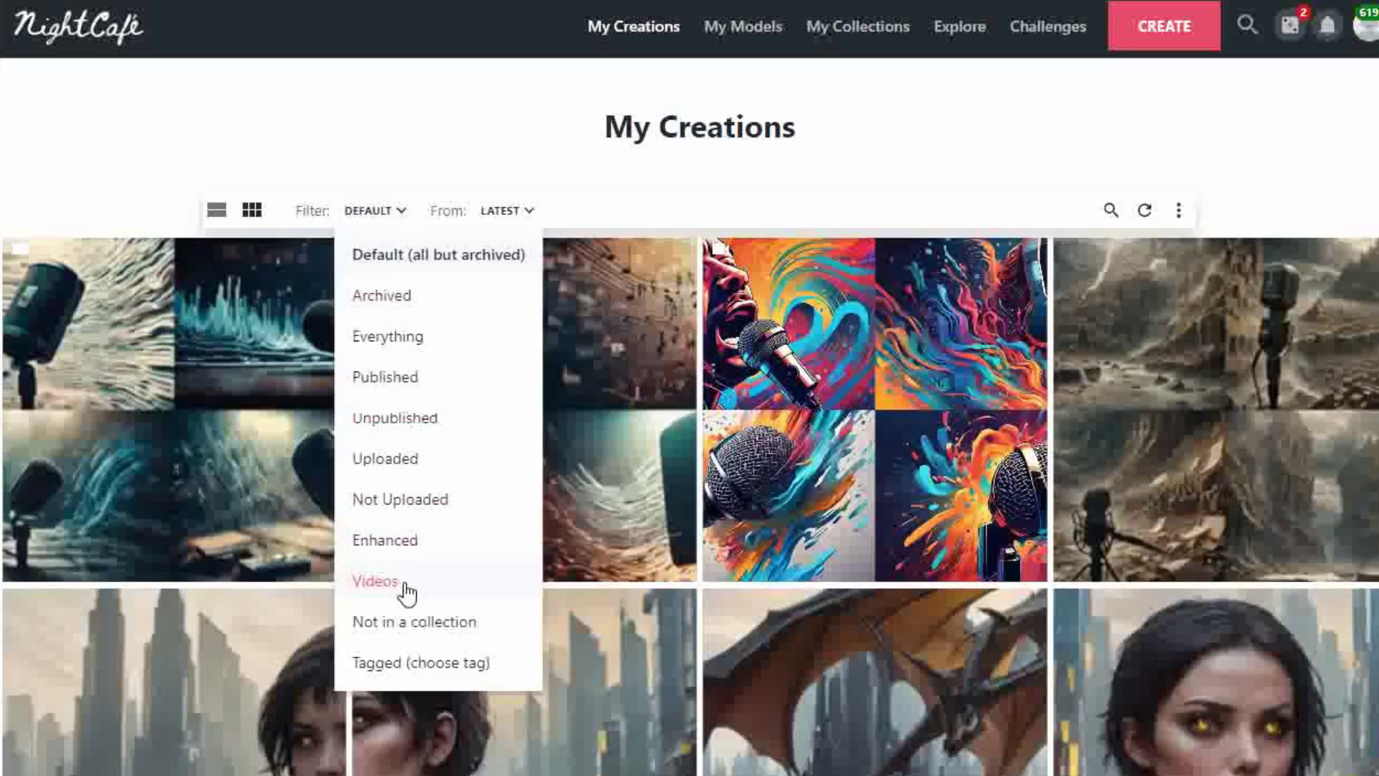
left_click(375, 581)
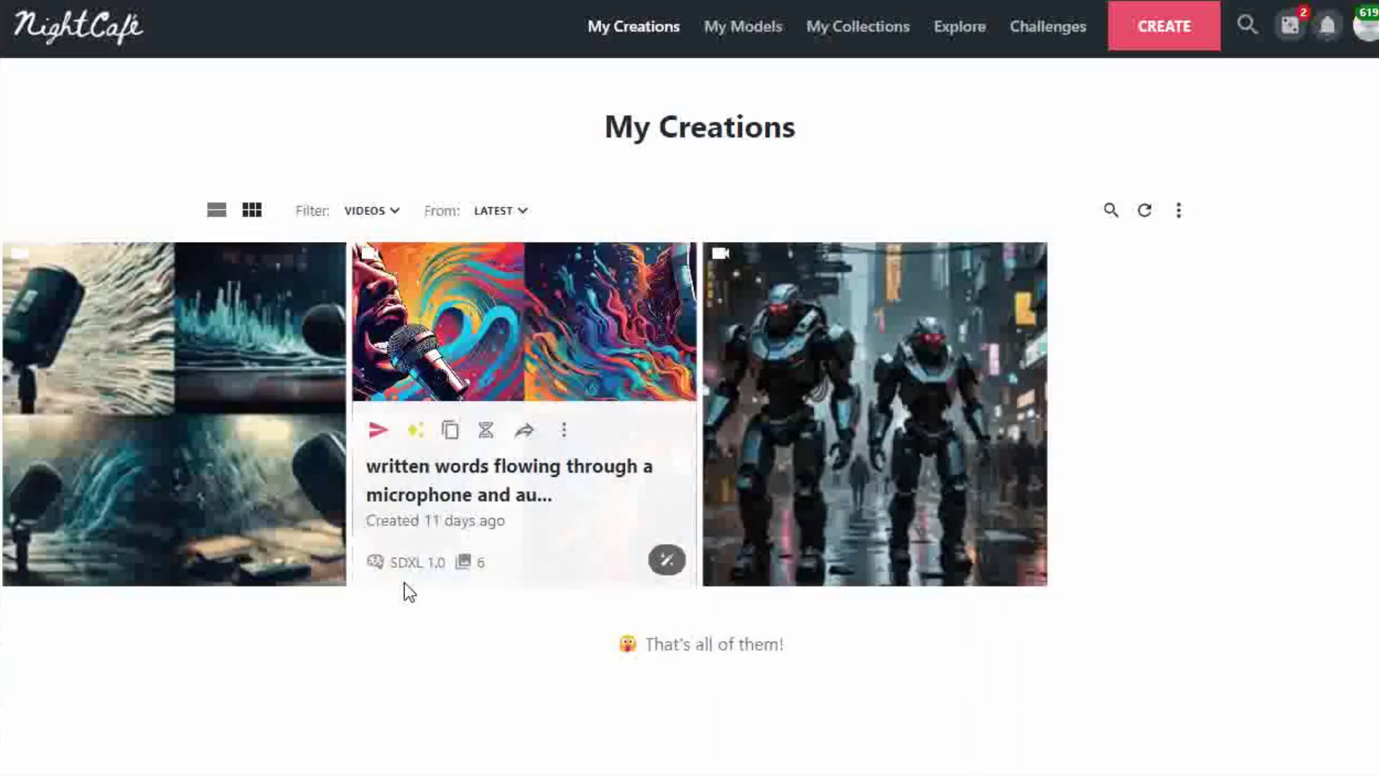
left_click(874, 413)
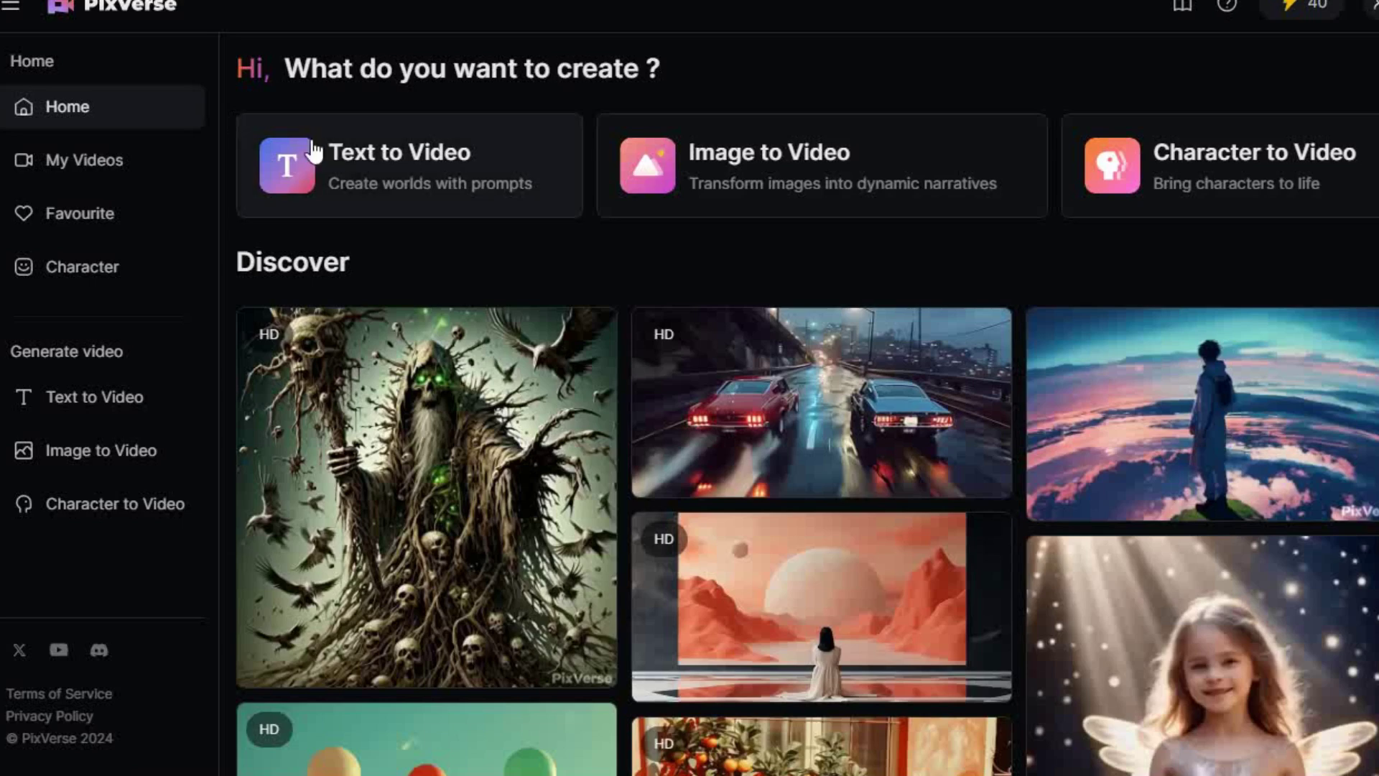
Paste a text-to-video prompt with the 3D Animation style, then move to the Image to Video form.
left_click(383, 184)
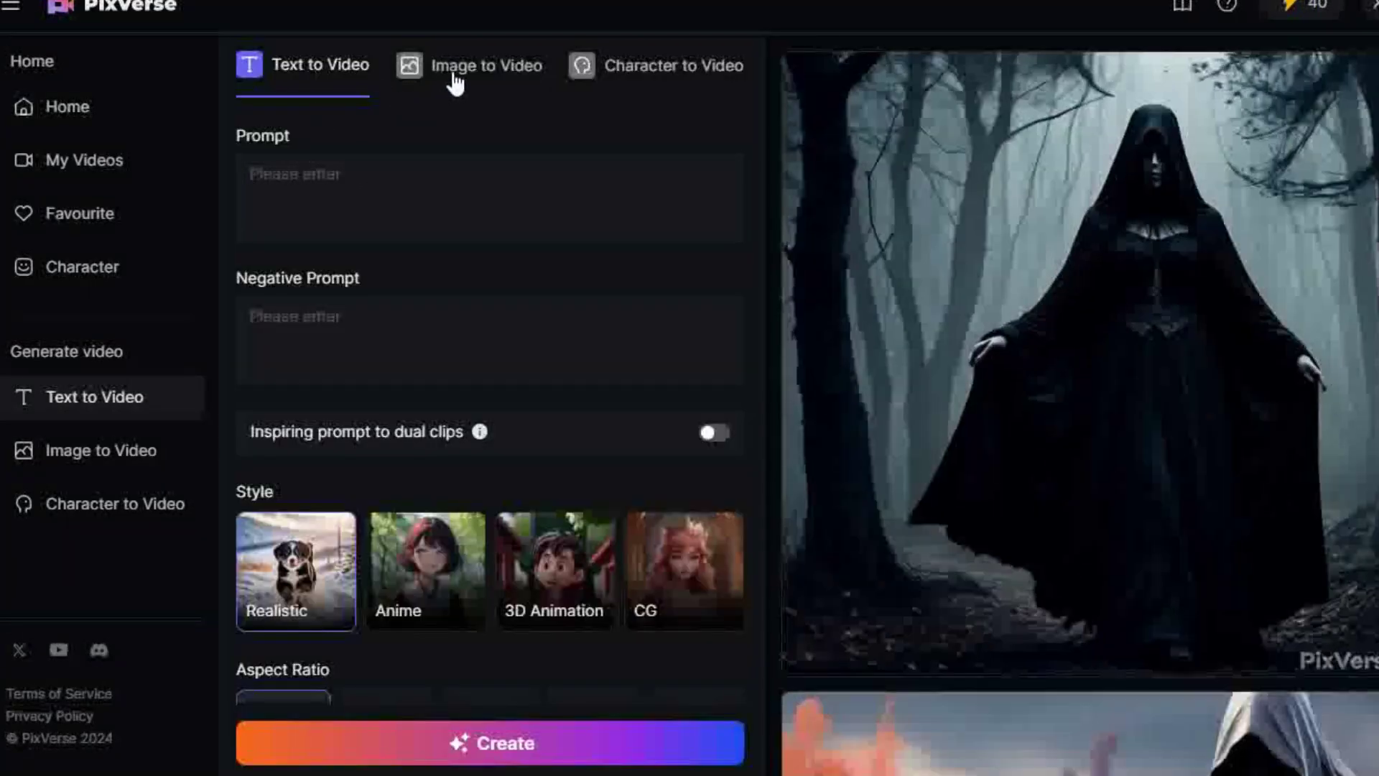
left_click(327, 209)
type("enter your description here")
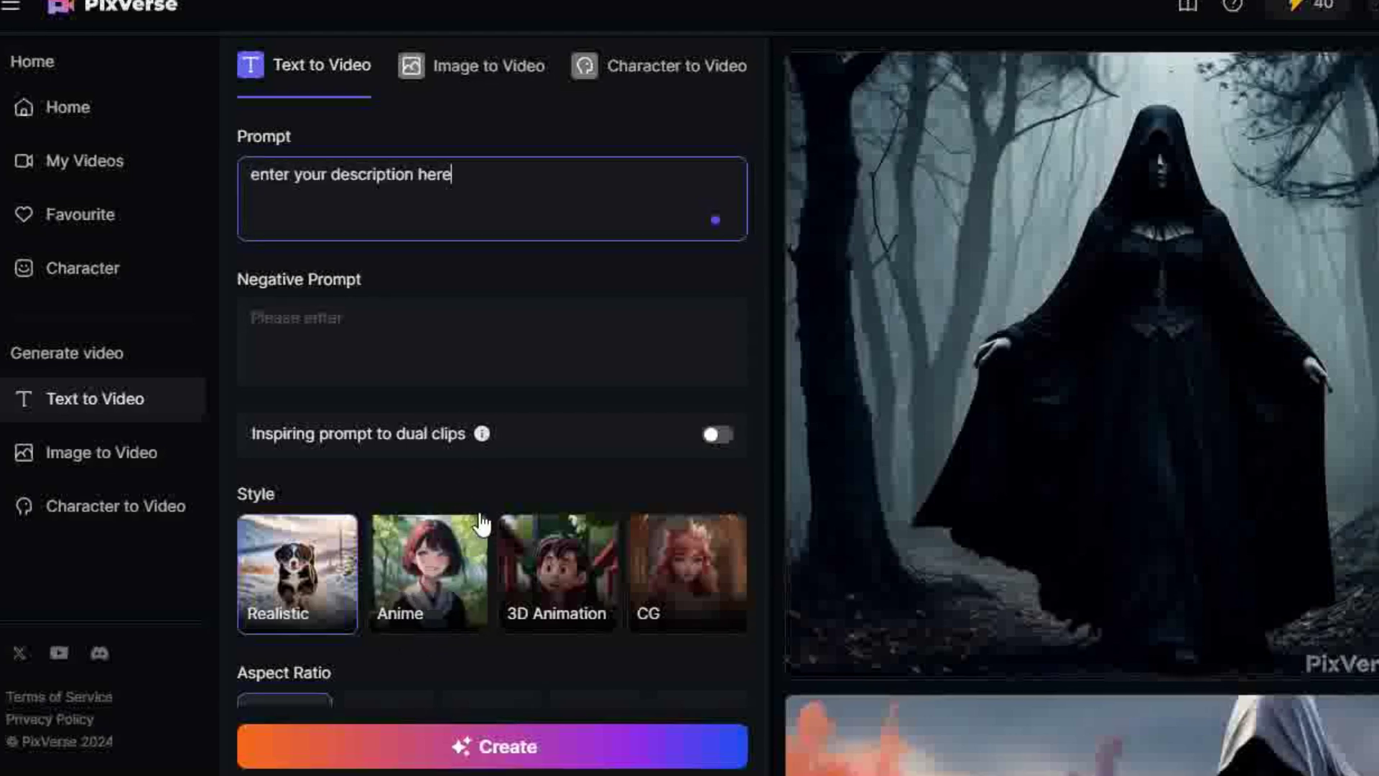
scroll(480, 524, "down", 3)
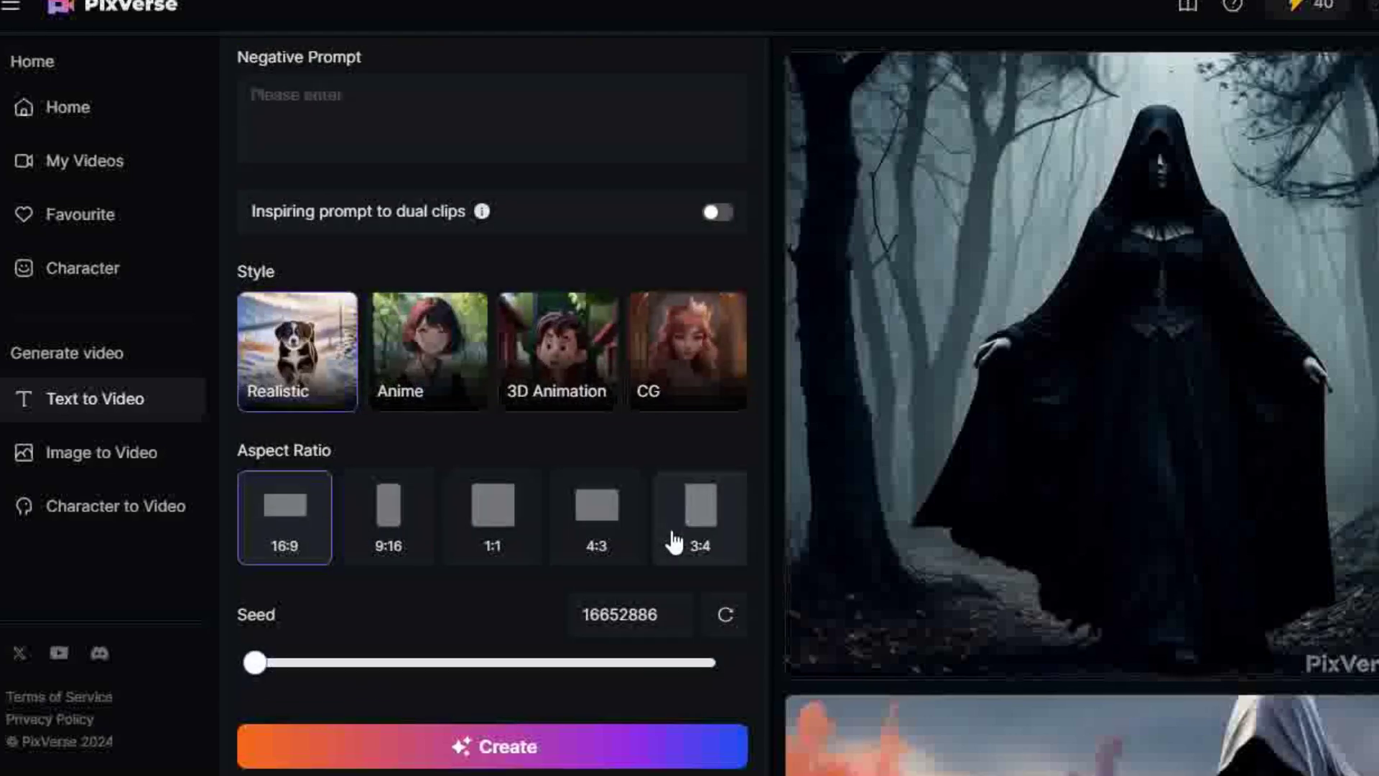
mouse_move(237, 676)
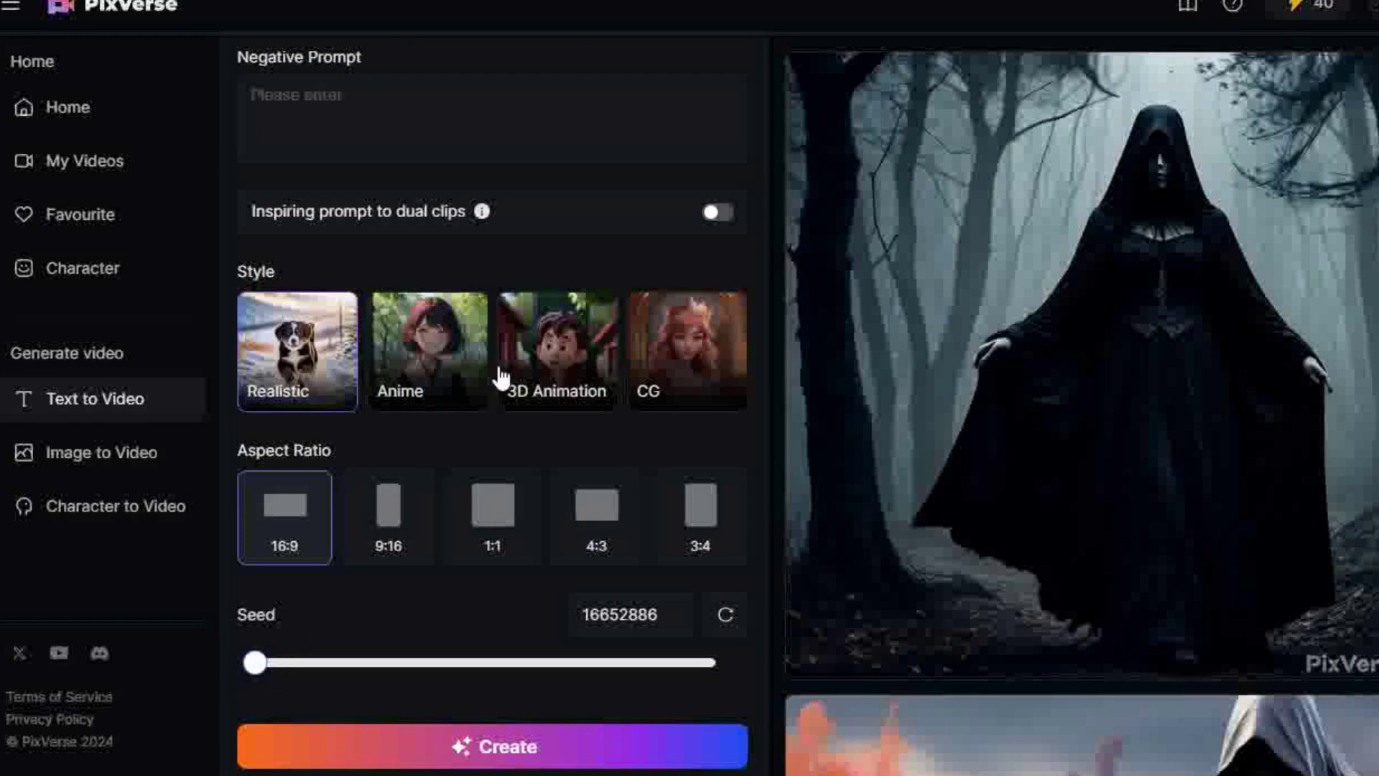
left_click(570, 364)
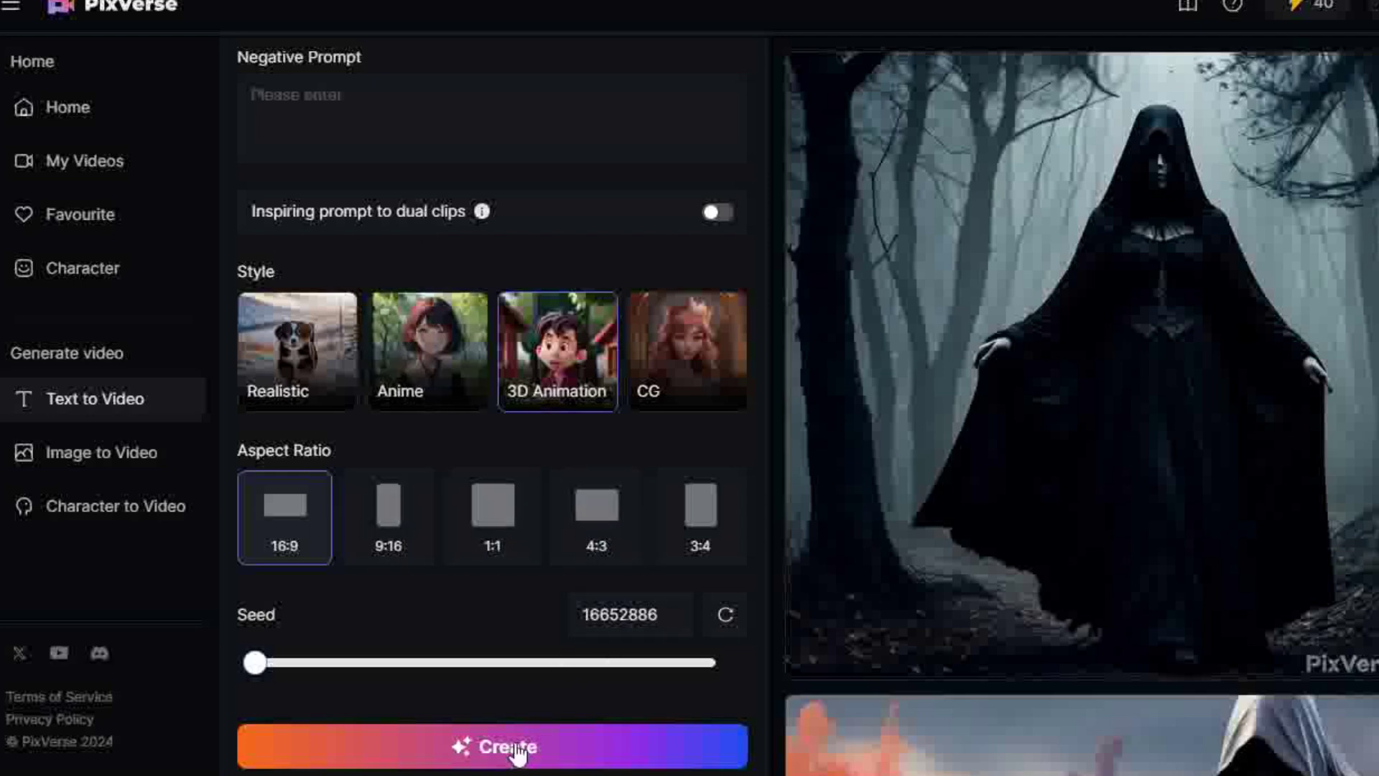
left_click(474, 66)
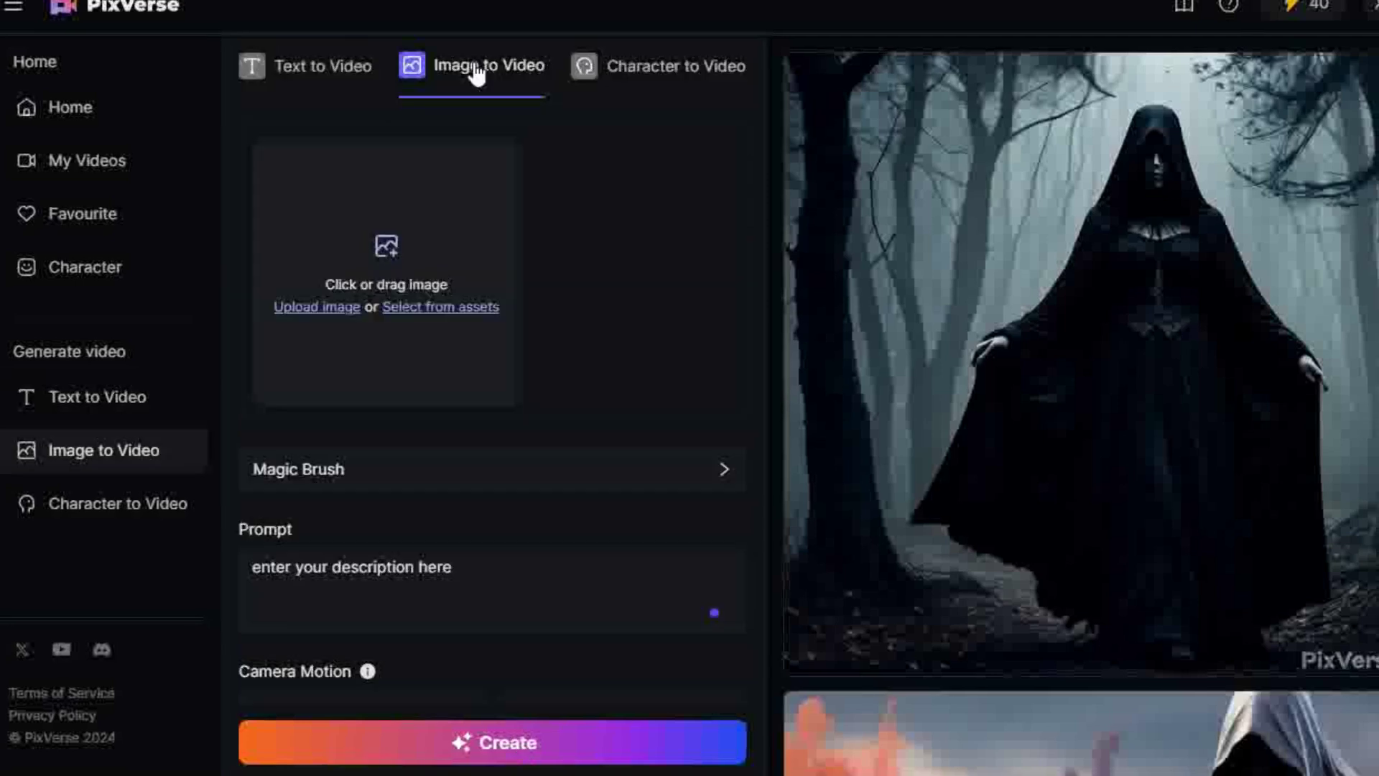
Upload the first saved asset, the hooded forest figure, as the source image and open Magic Brush.
left_click(413, 309)
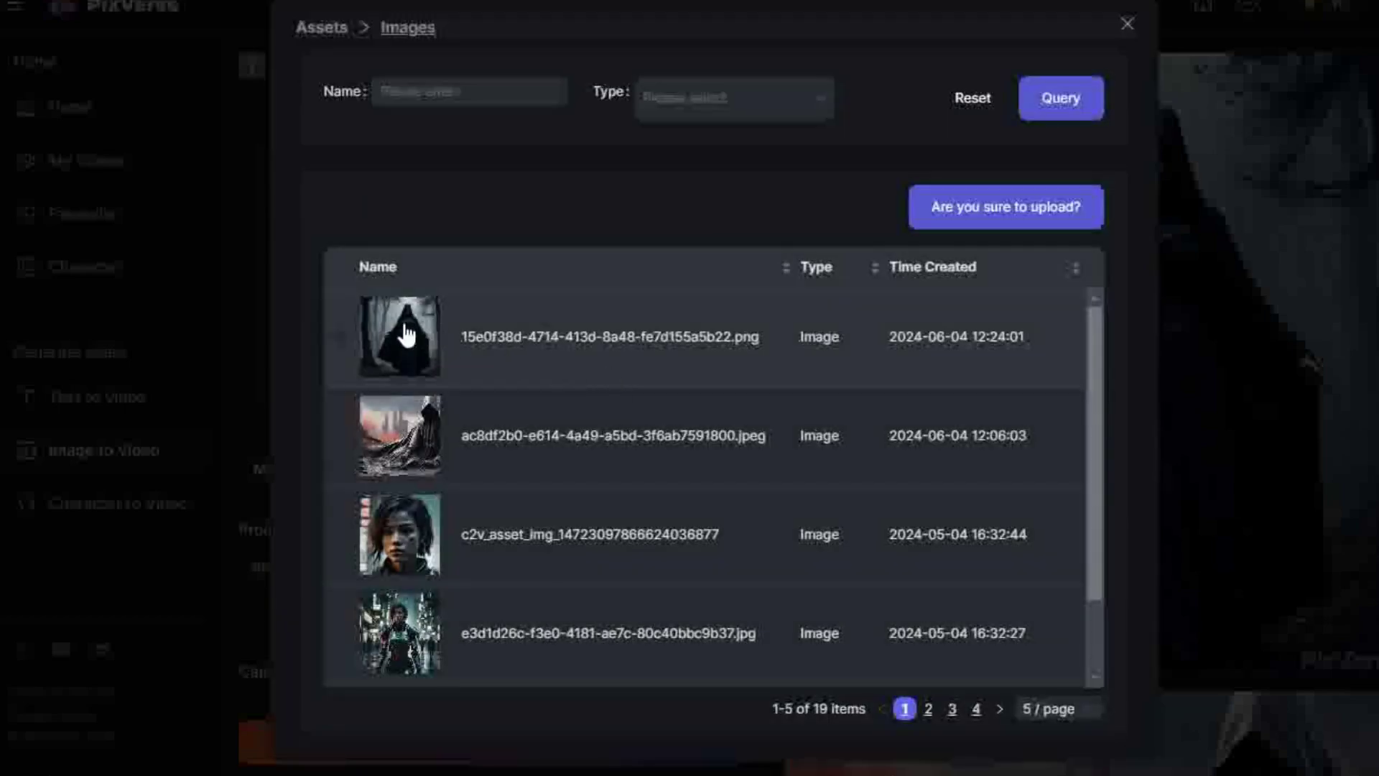
left_click(406, 334)
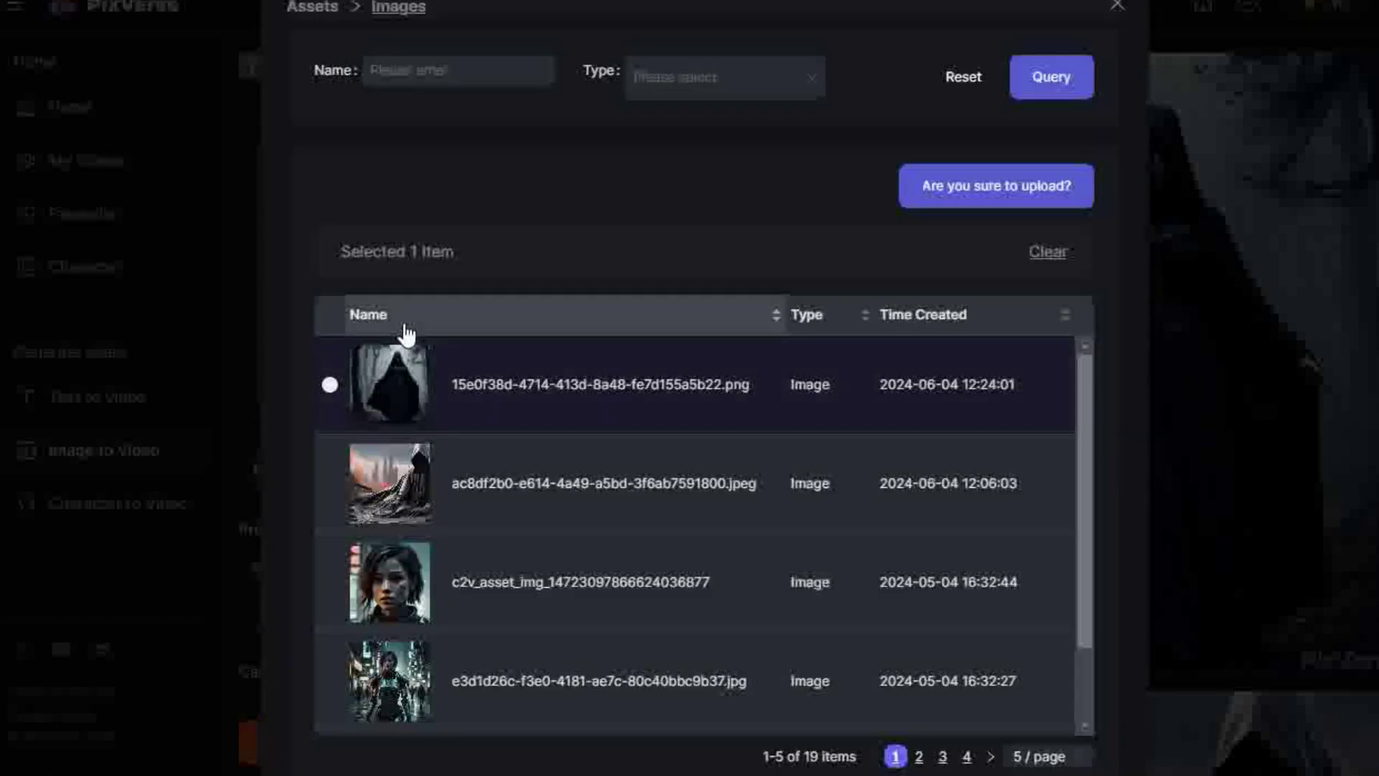
left_click(988, 188)
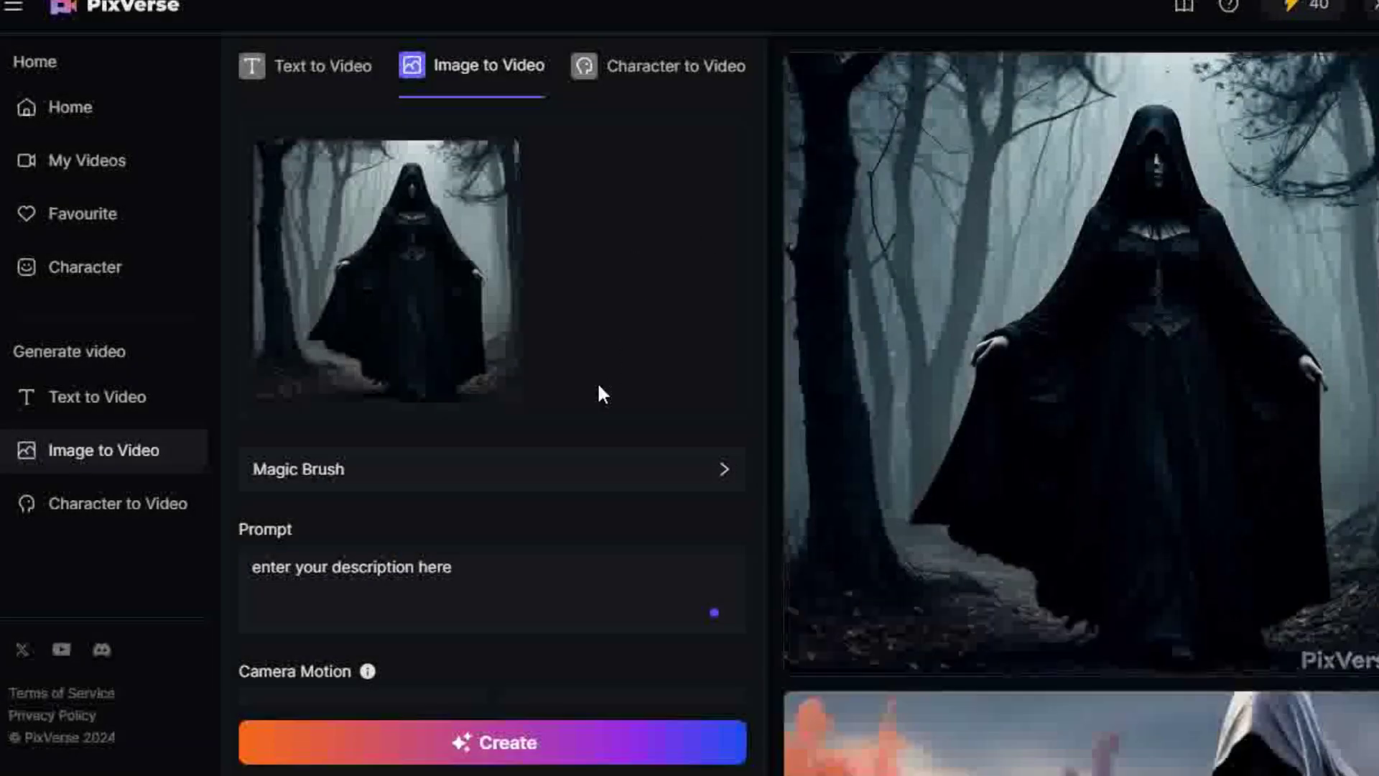
left_click(525, 492)
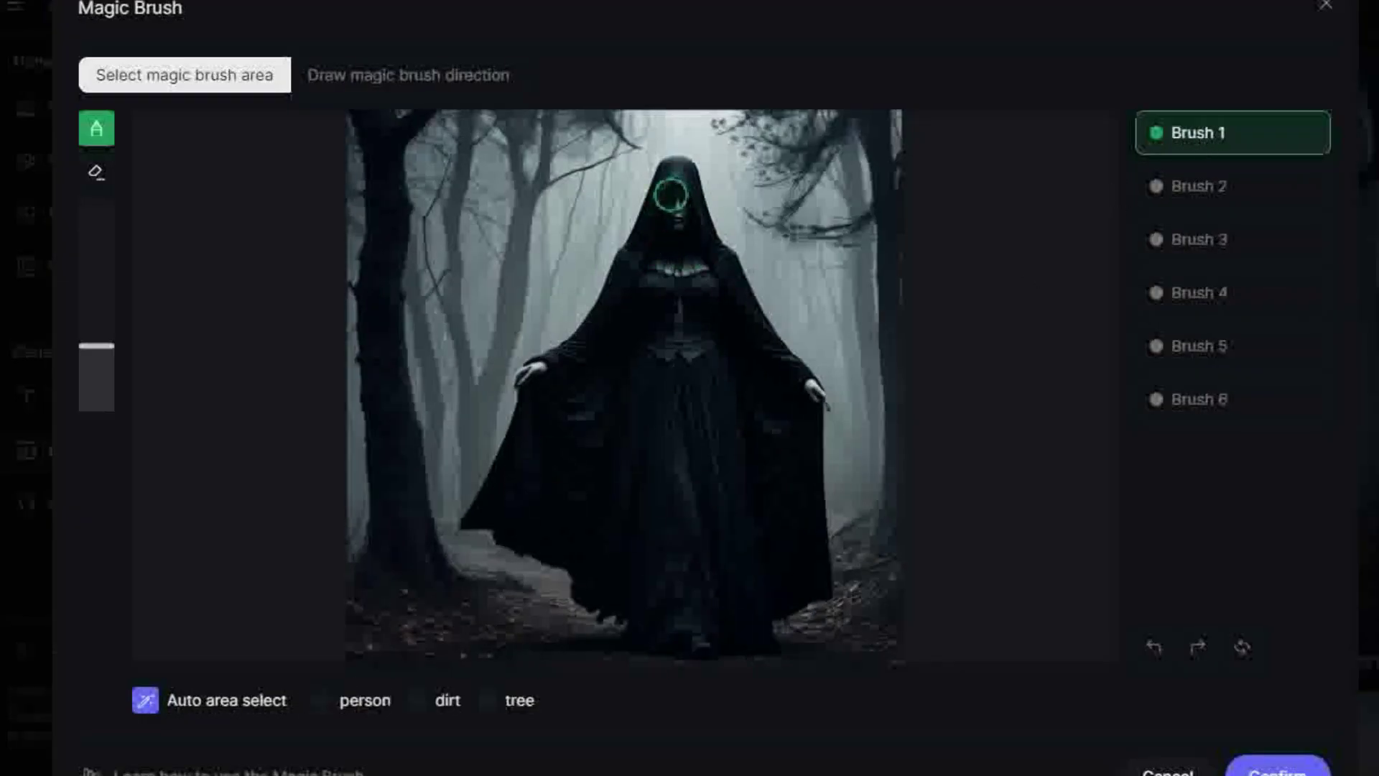
Paint Brush 1 over the left cloak and give it an up-left motion path.
mouse_move(671, 195)
left_mouse_down()
mouse_move(628, 292)
mouse_move(628, 266)
mouse_move(604, 320)
mouse_move(533, 381)
mouse_move(477, 530)
left_mouse_up()
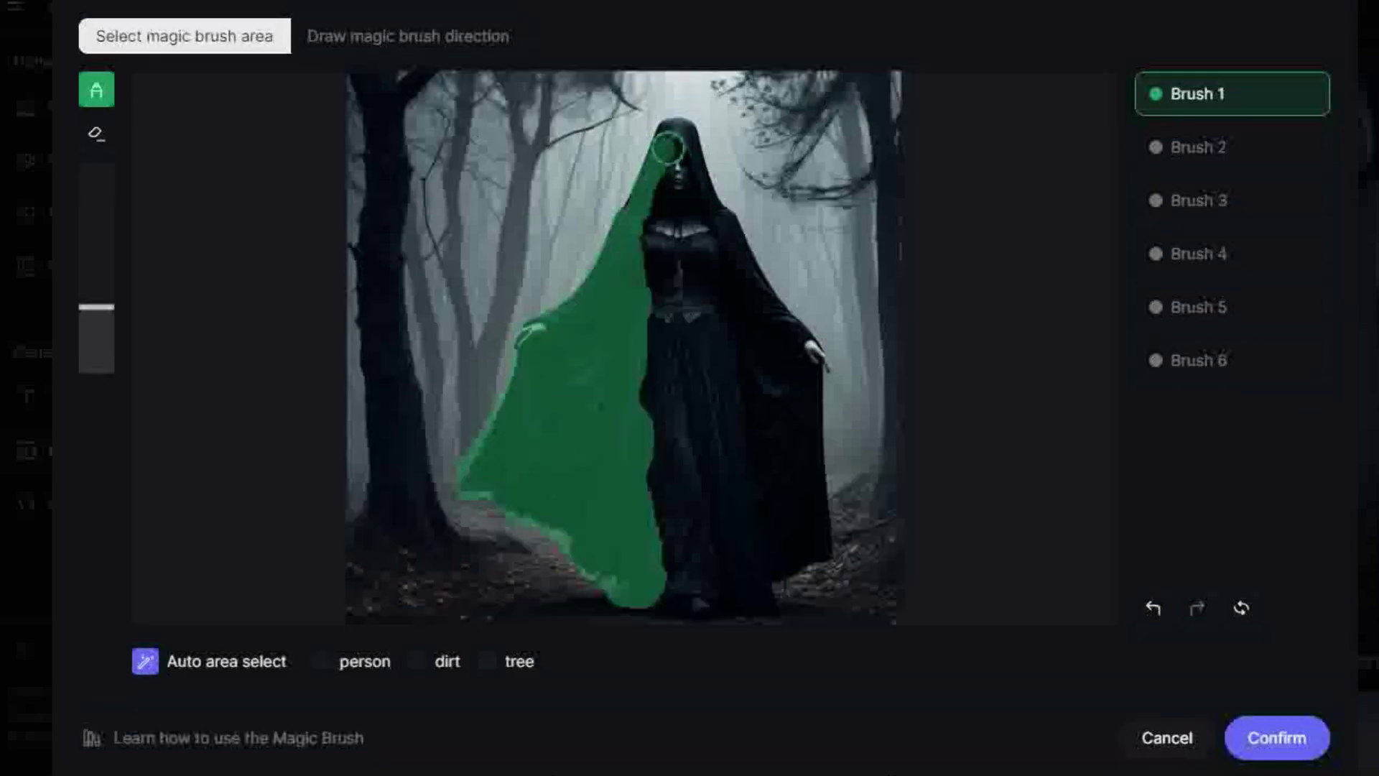
left_click_drag(670, 150, 665, 176)
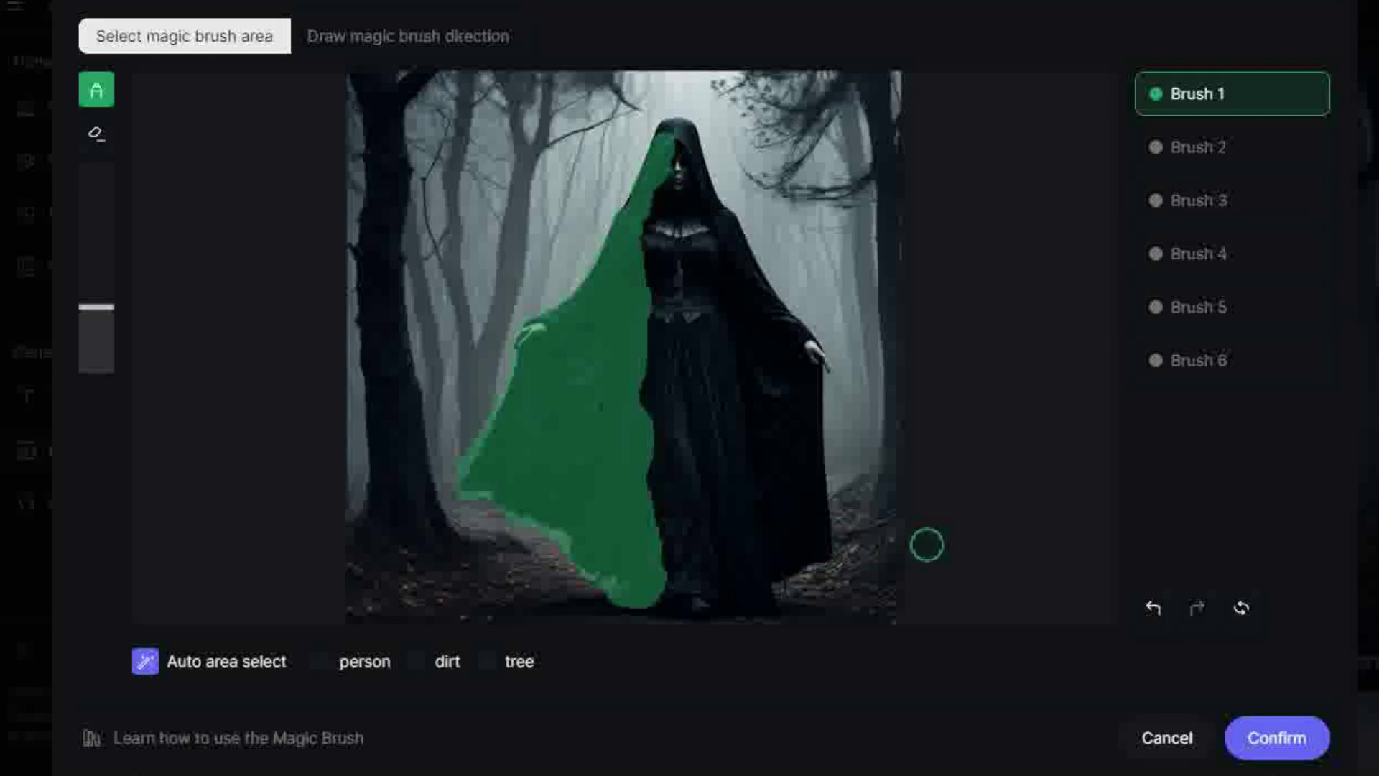
left_click(421, 48)
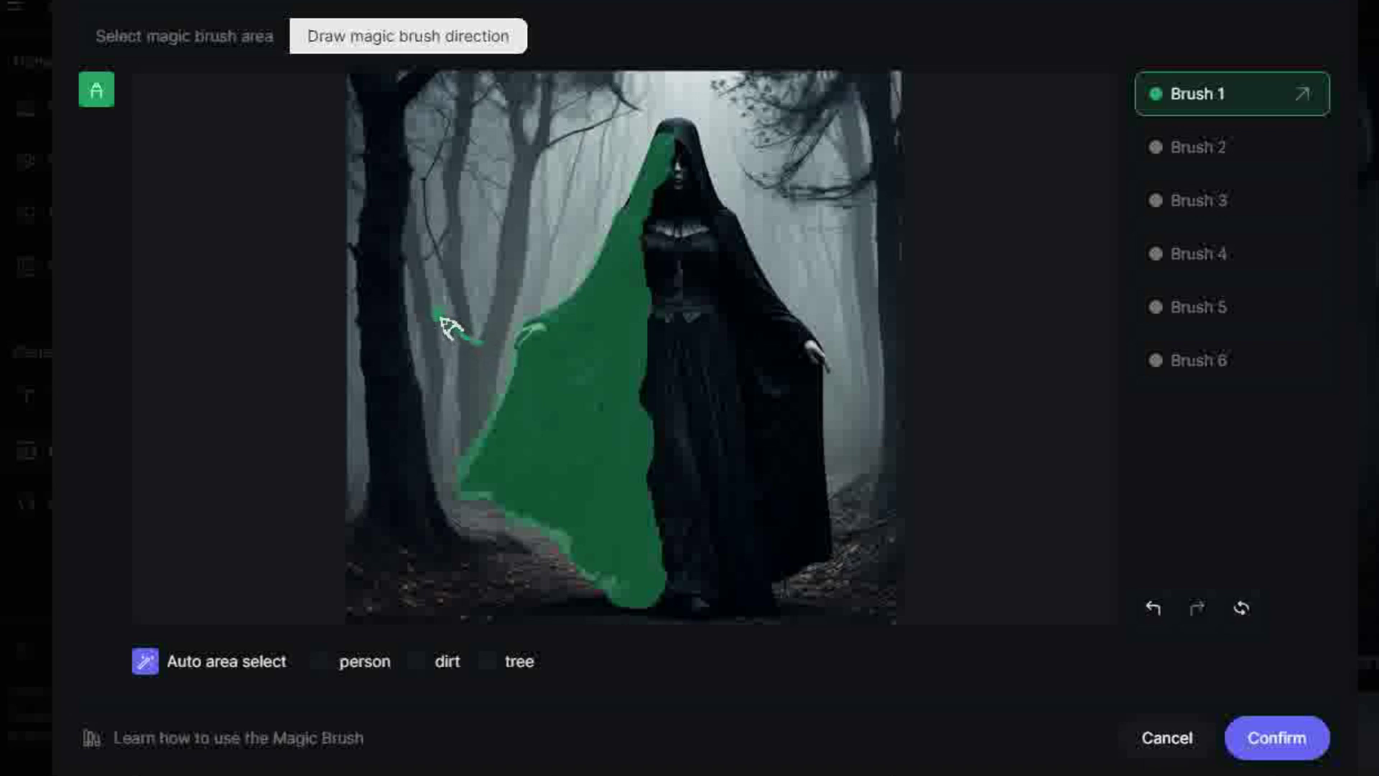
left_click_drag(429, 316, 418, 296)
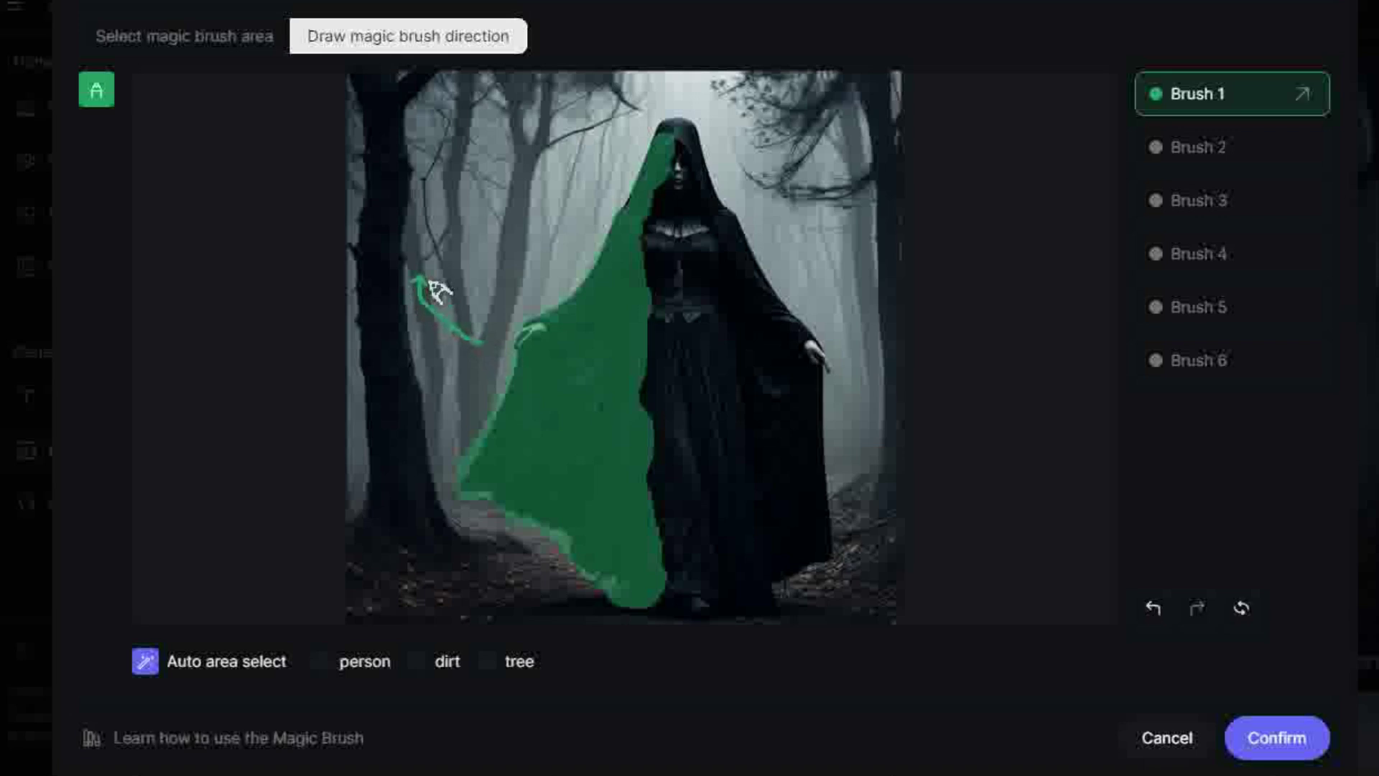
Add Brush 2 on the right cloak with an up-right motion path.
mouse_move(482, 324)
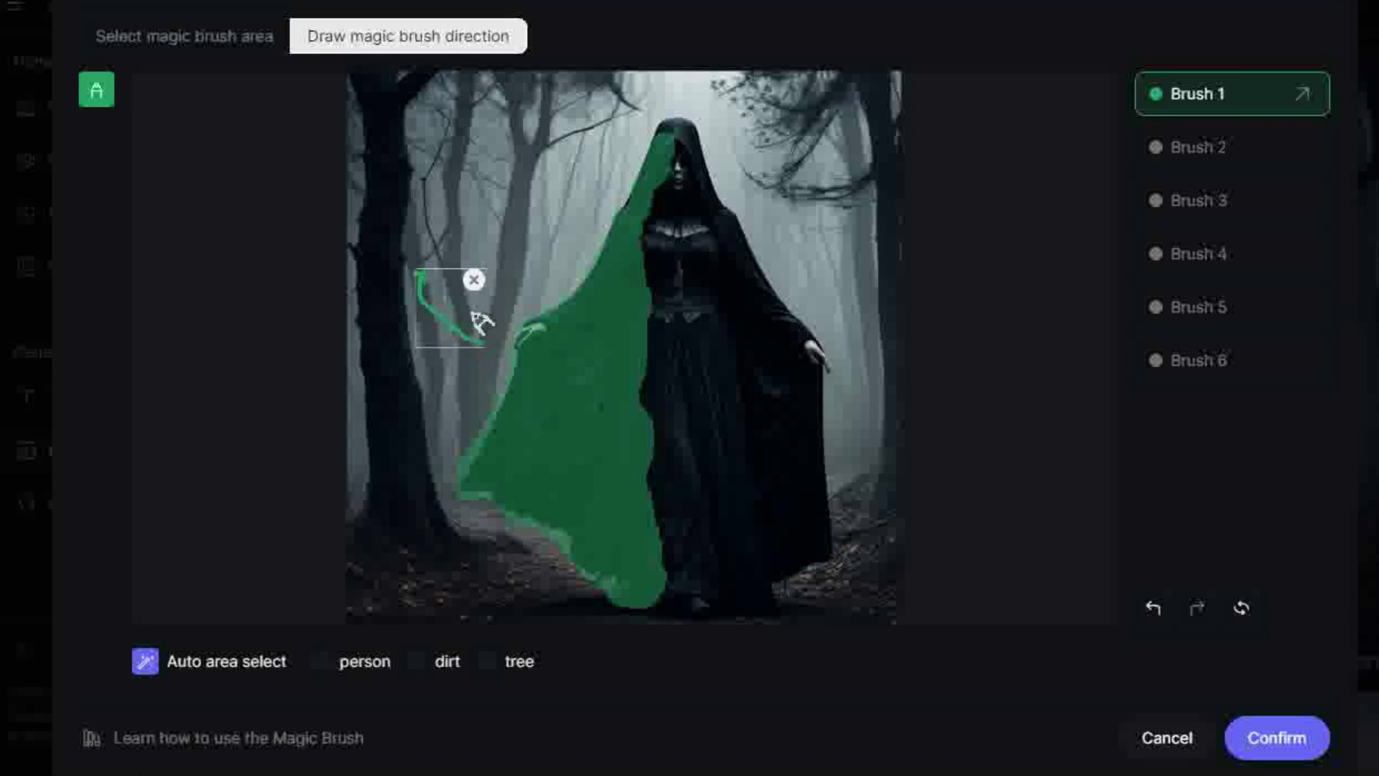
left_click(1218, 160)
left_click(239, 42)
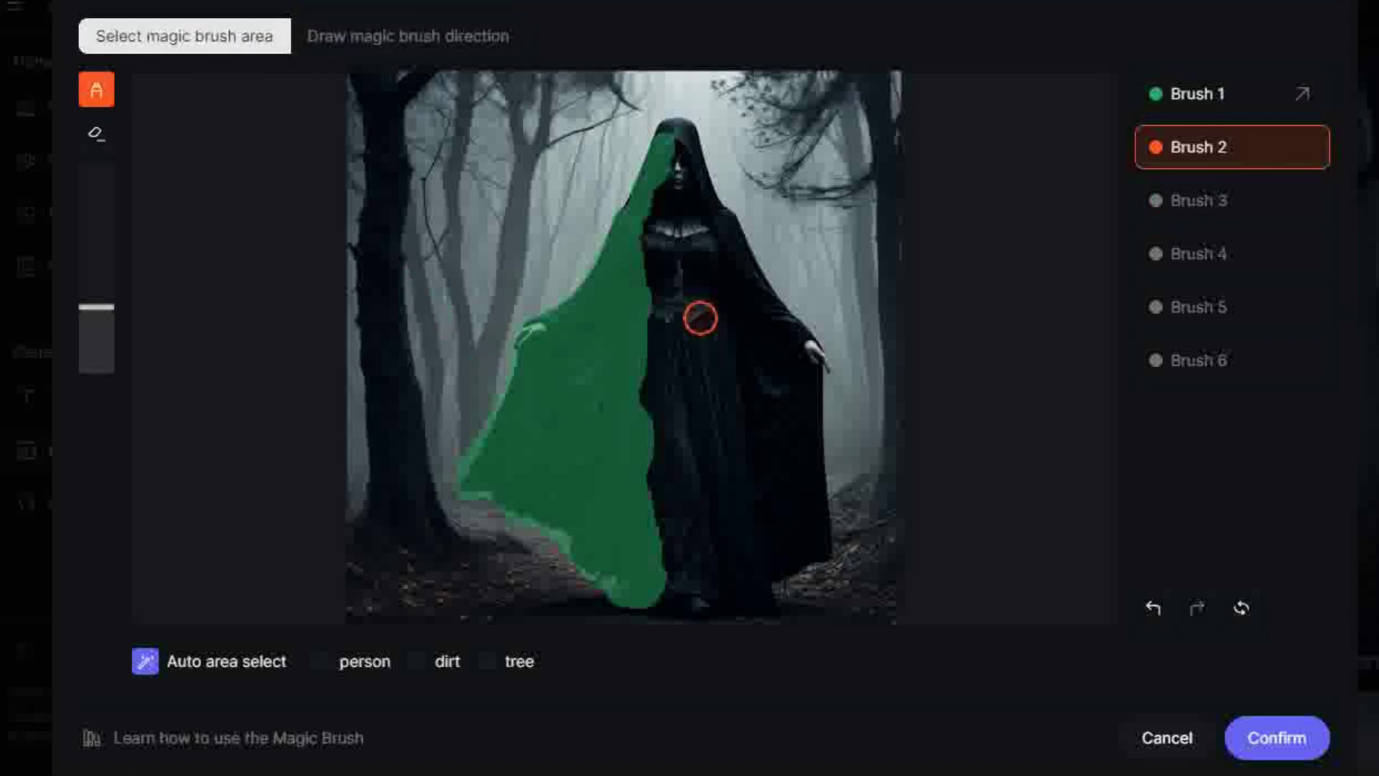
left_click(694, 146)
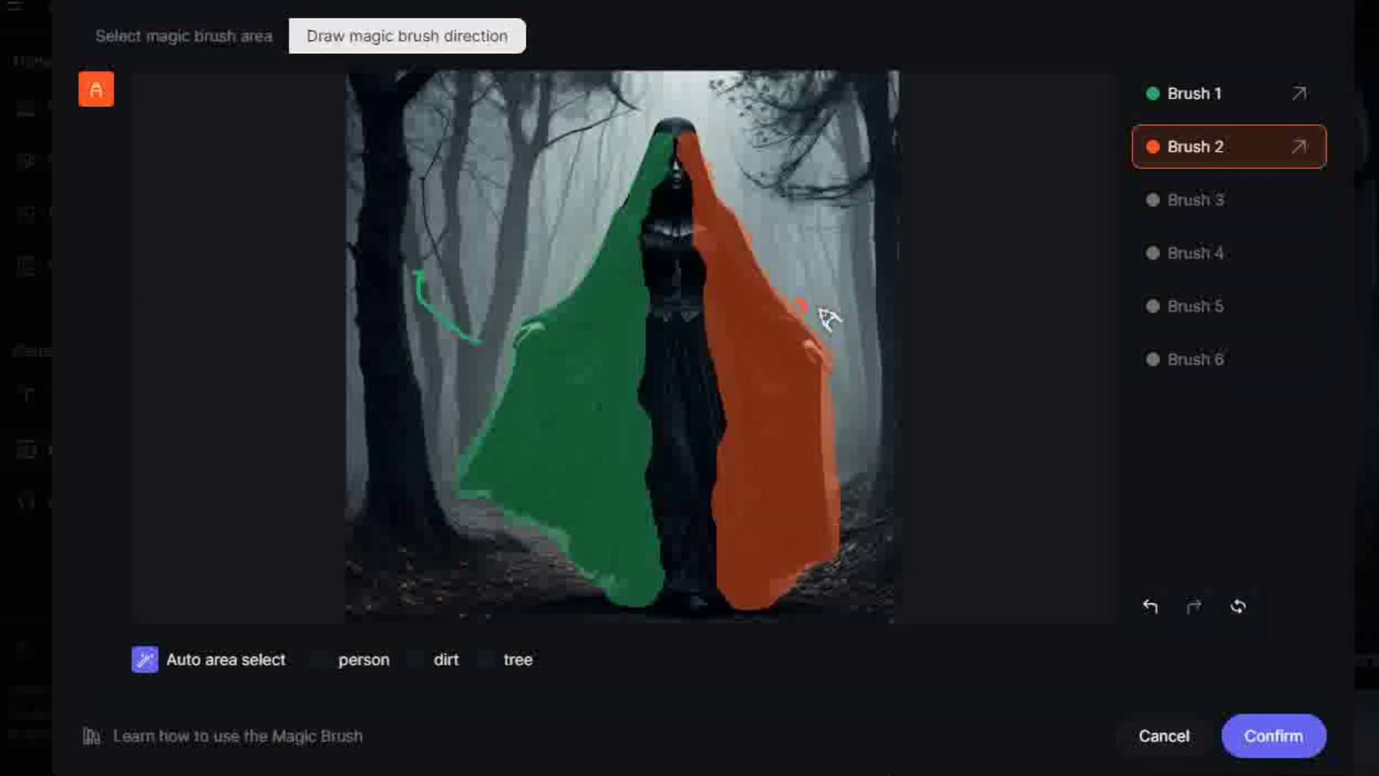
left_click_drag(803, 308, 852, 260)
Confirm the cloak motion brushes and play the first hooded-figure video from My Videos.
mouse_move(861, 266)
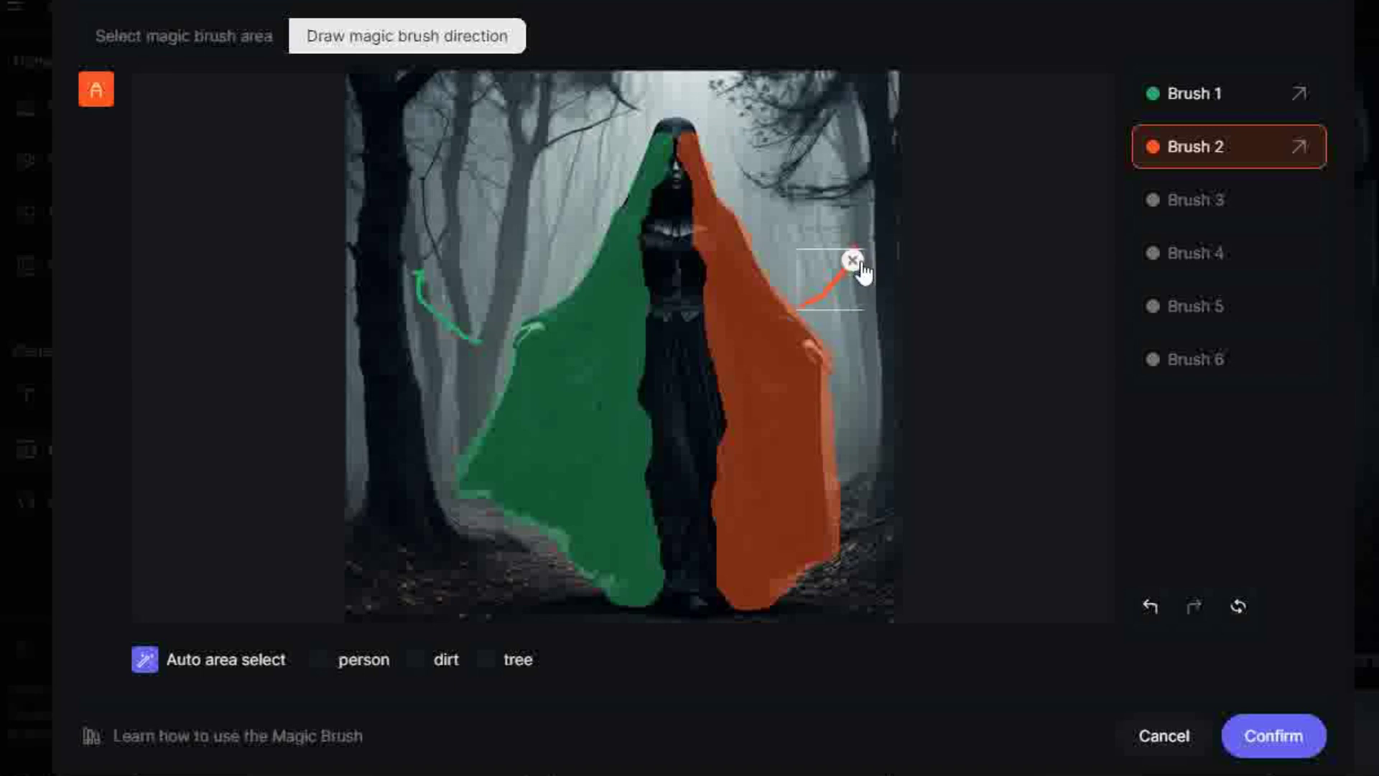
left_click(1260, 734)
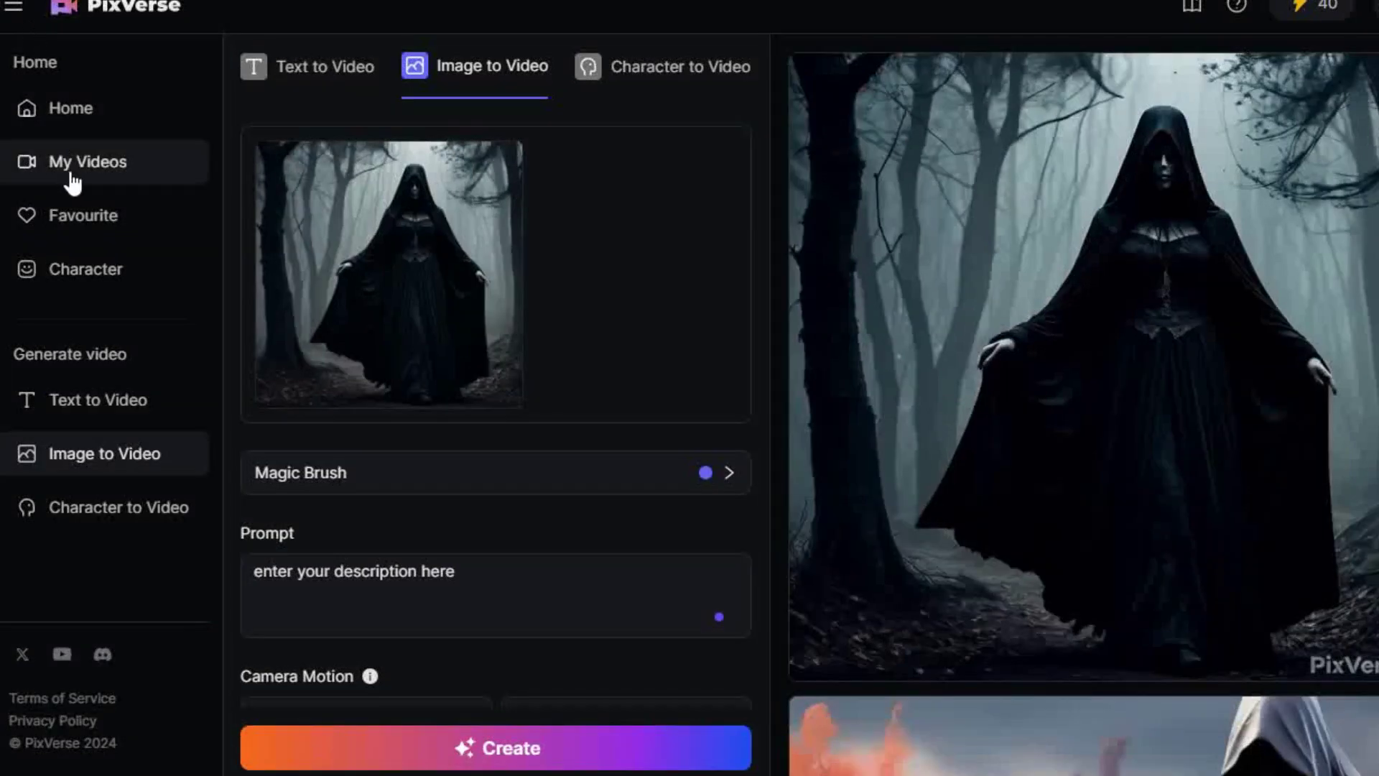
left_click(72, 180)
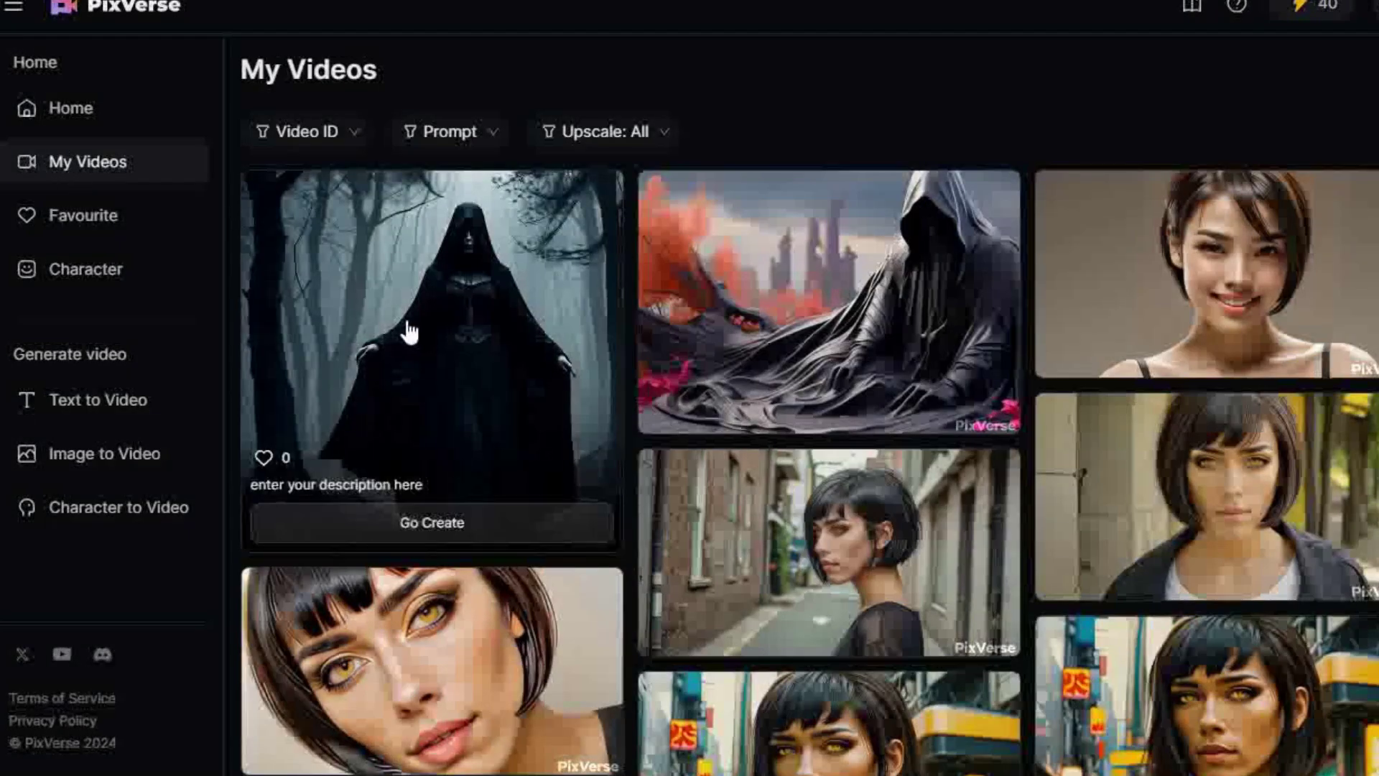
left_click(406, 330)
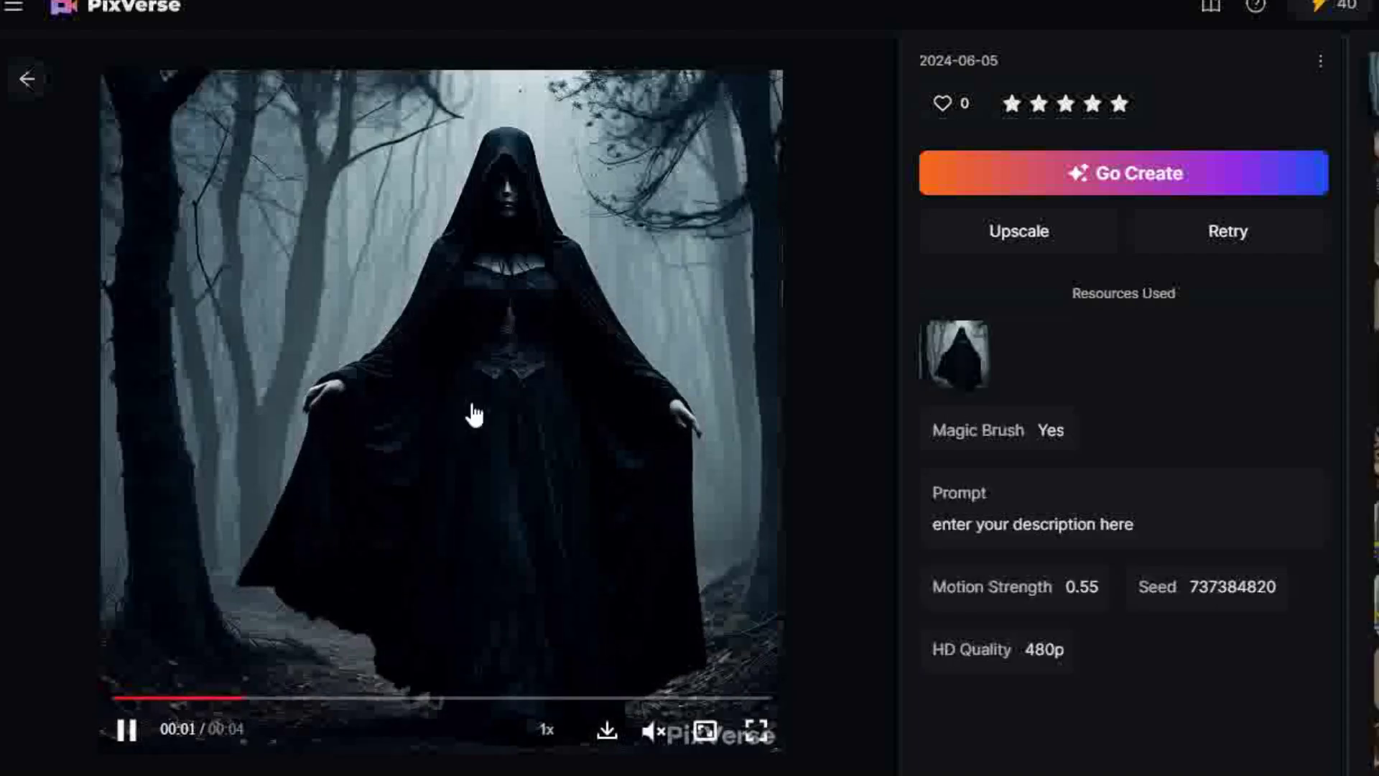